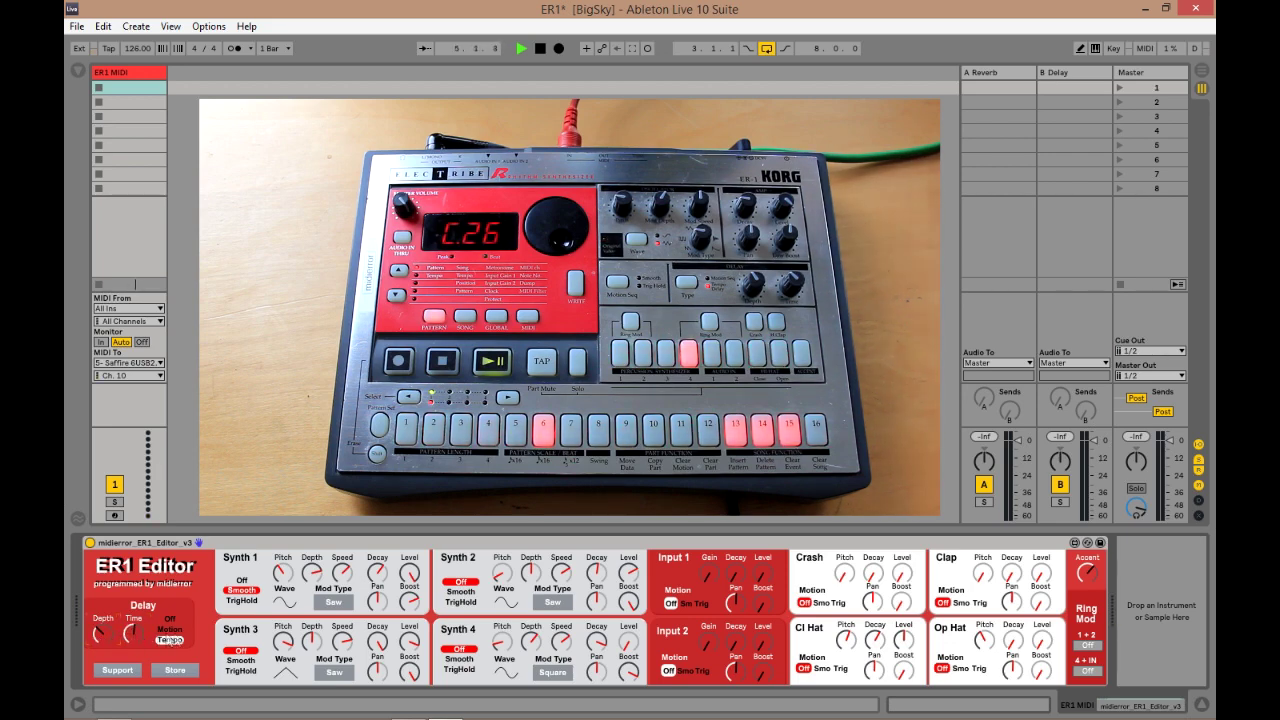
Set the delay mode to Off and back to Tempo, and try the 1+2 ring mod switch
{"action": "left_click", "coordinate": [170, 619]}
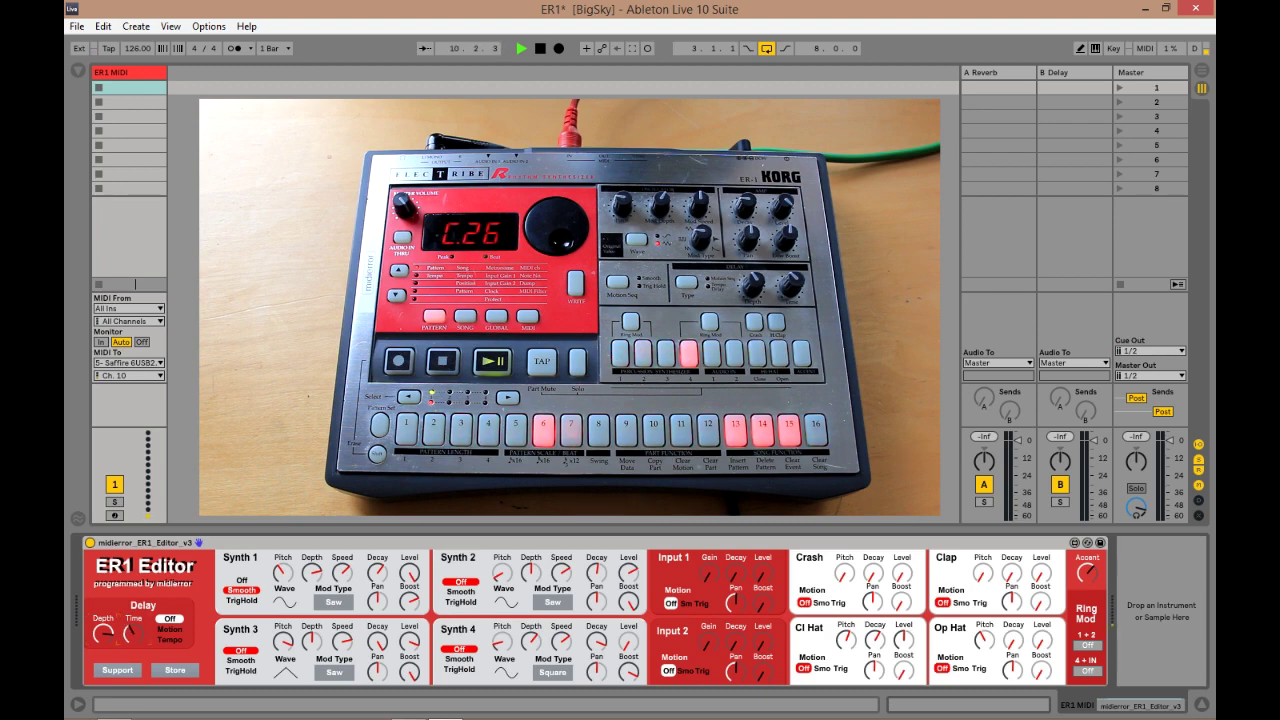
{"action": "left_click", "coordinate": [170, 645]}
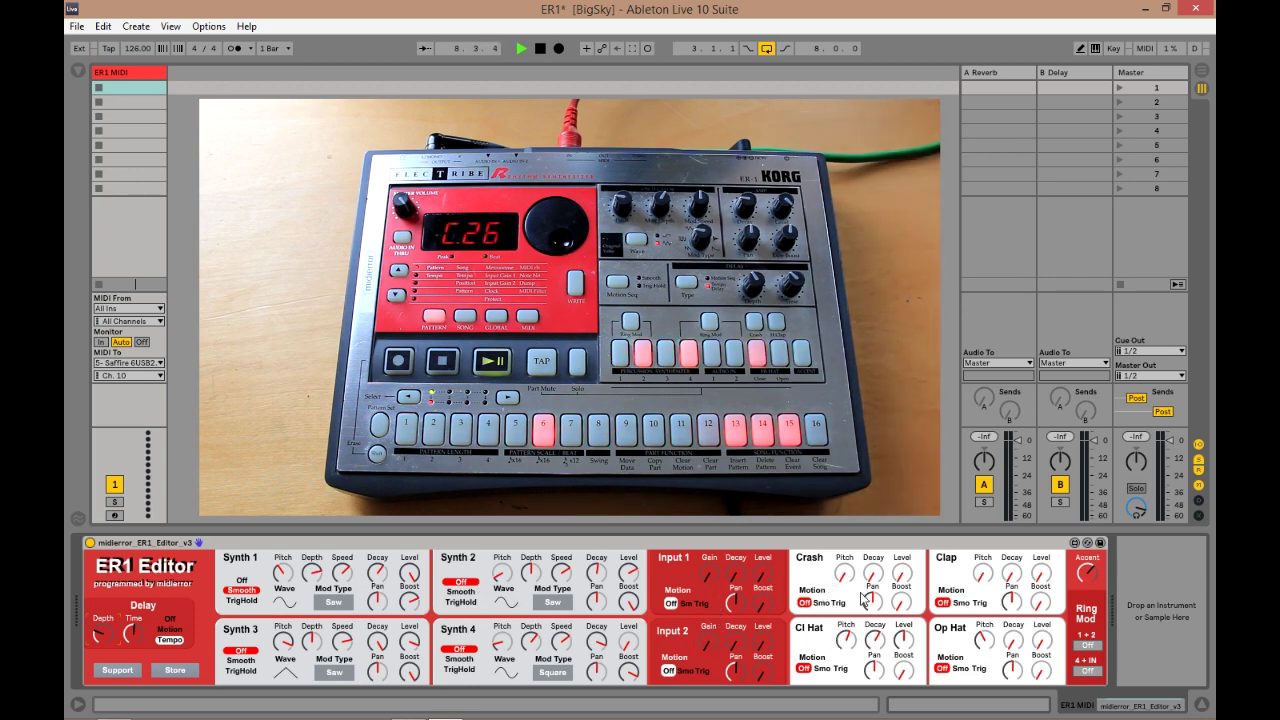
{"action": "left_click", "coordinate": [1090, 645]}
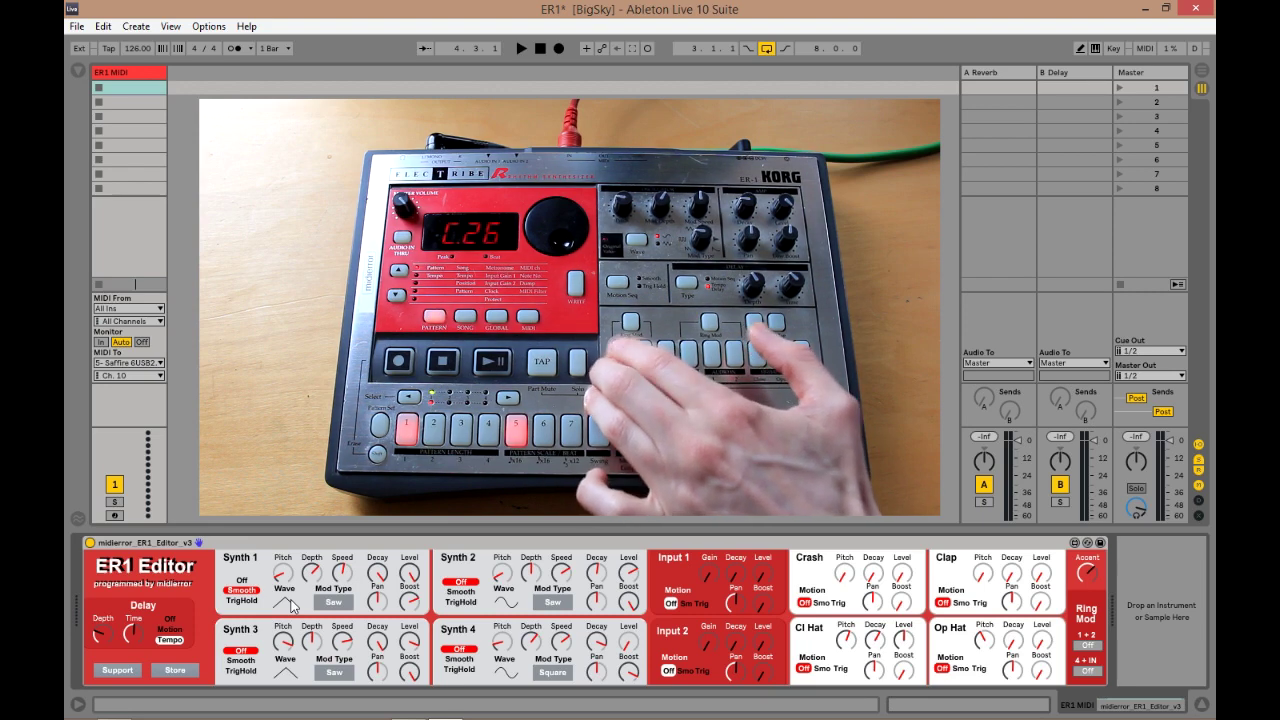
Cycle Synth 1's modulation type through Square, Saw and S&H, finishing on Ramp
{"action": "left_click", "coordinate": [332, 603]}
{"action": "left_click", "coordinate": [341, 632]}
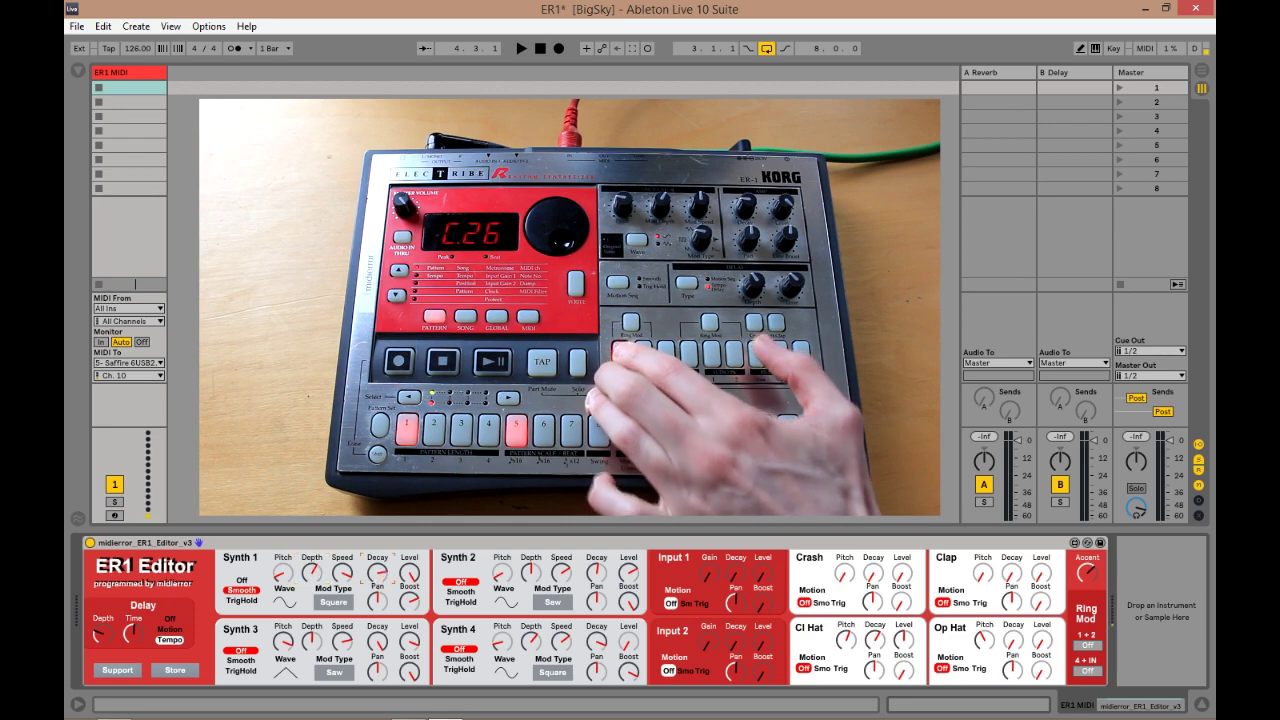
{"action": "left_click", "coordinate": [331, 603]}
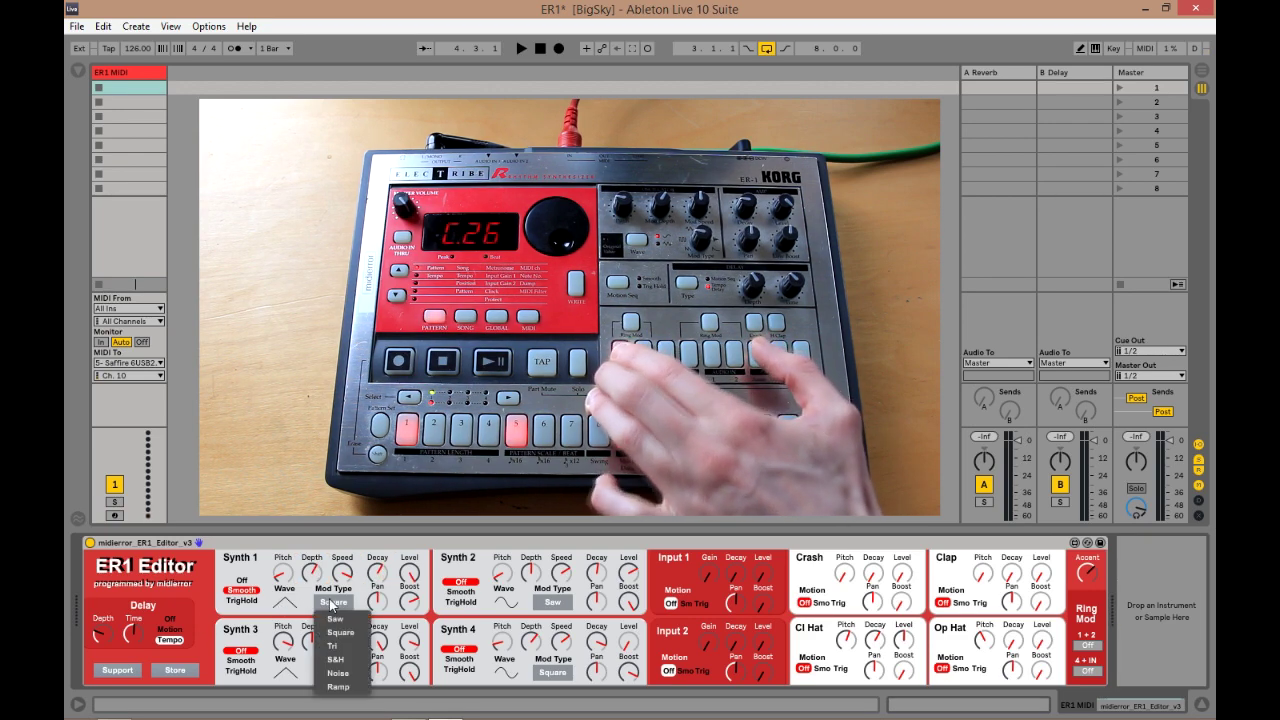
{"action": "left_click", "coordinate": [338, 620]}
{"action": "left_click", "coordinate": [338, 604]}
{"action": "left_click", "coordinate": [336, 659]}
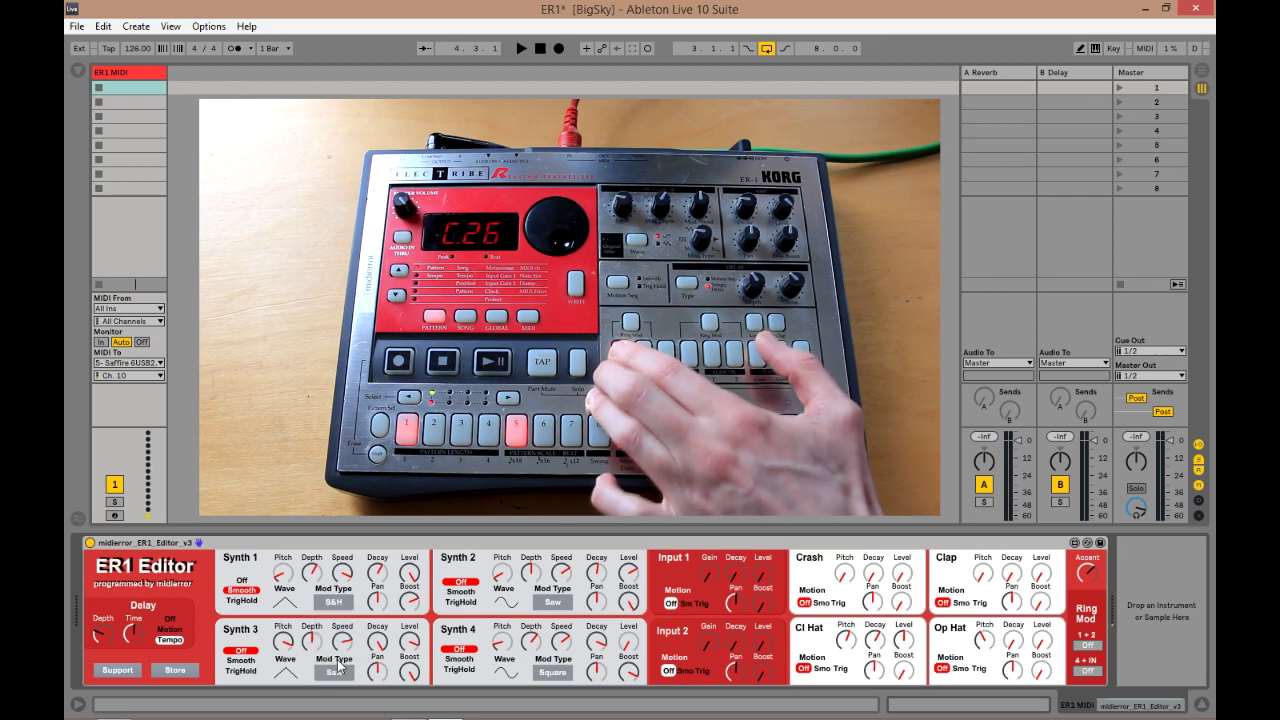
{"action": "left_click", "coordinate": [339, 604]}
{"action": "left_click", "coordinate": [337, 687]}
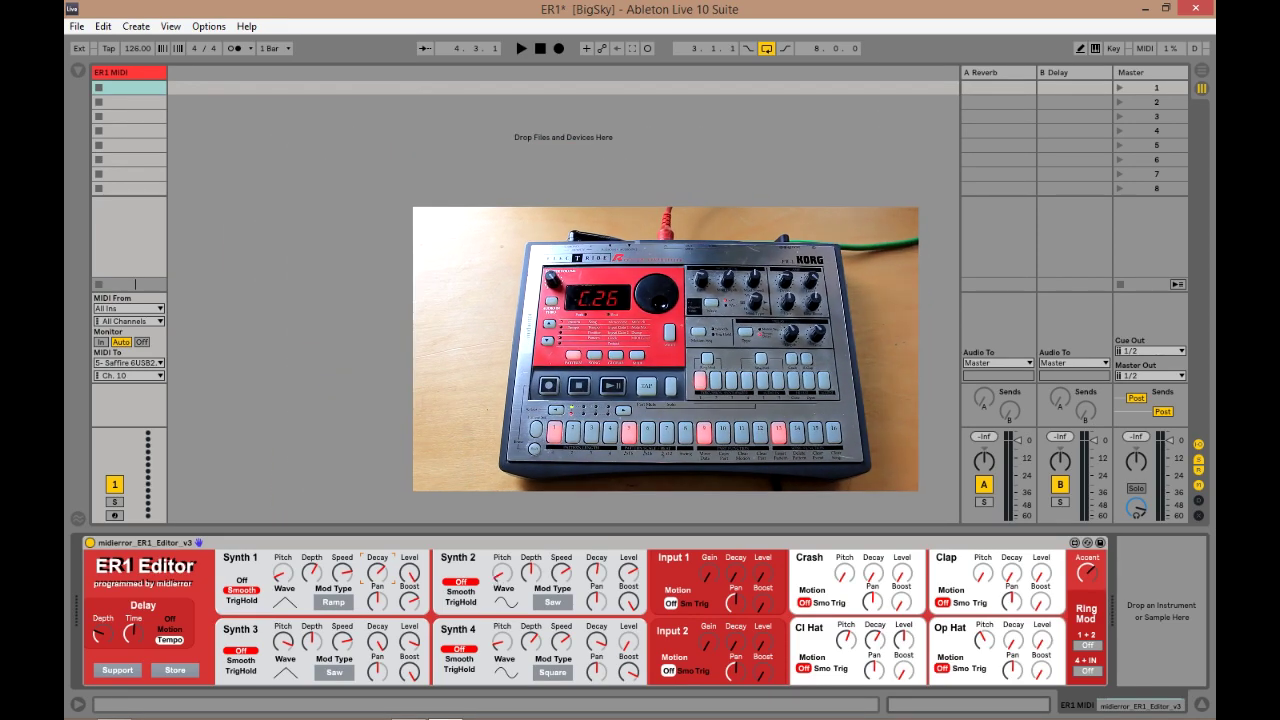
Switch to the Arrangement View with automation mode shown for the ER1 MIDI track
{"action": "left_click", "coordinate": [1202, 70]}
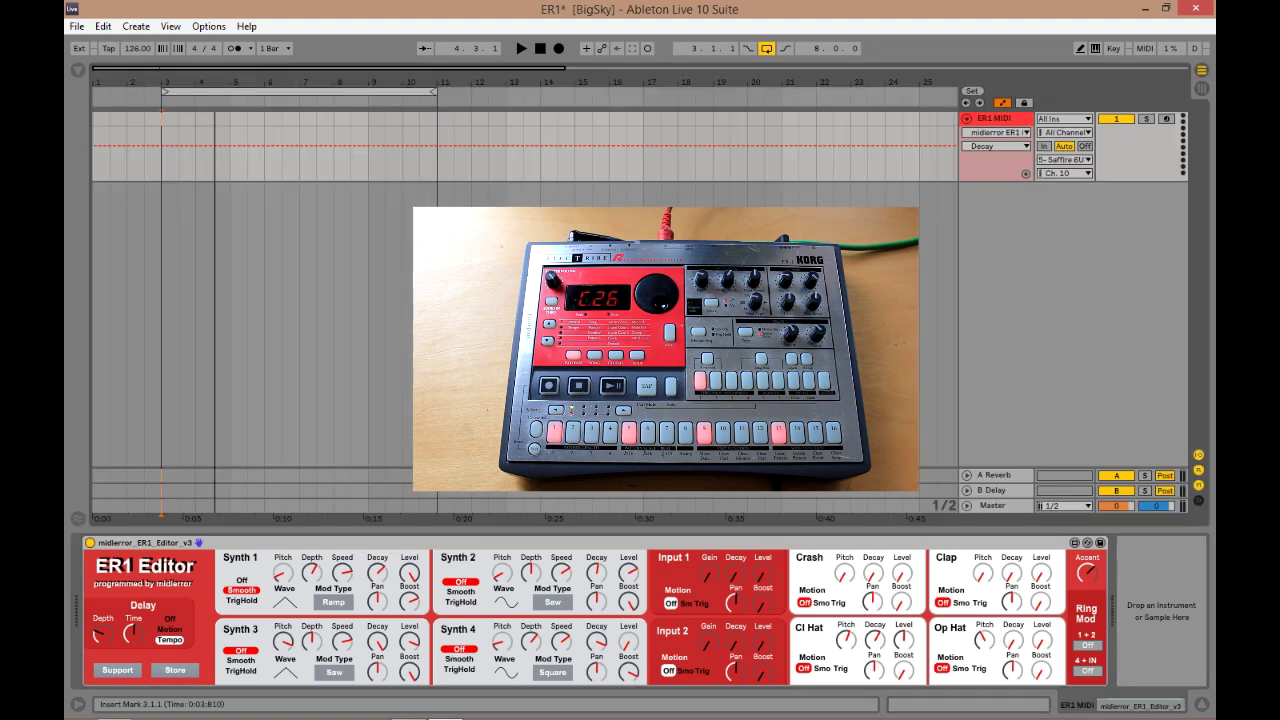
{"action": "key", "text": "a"}
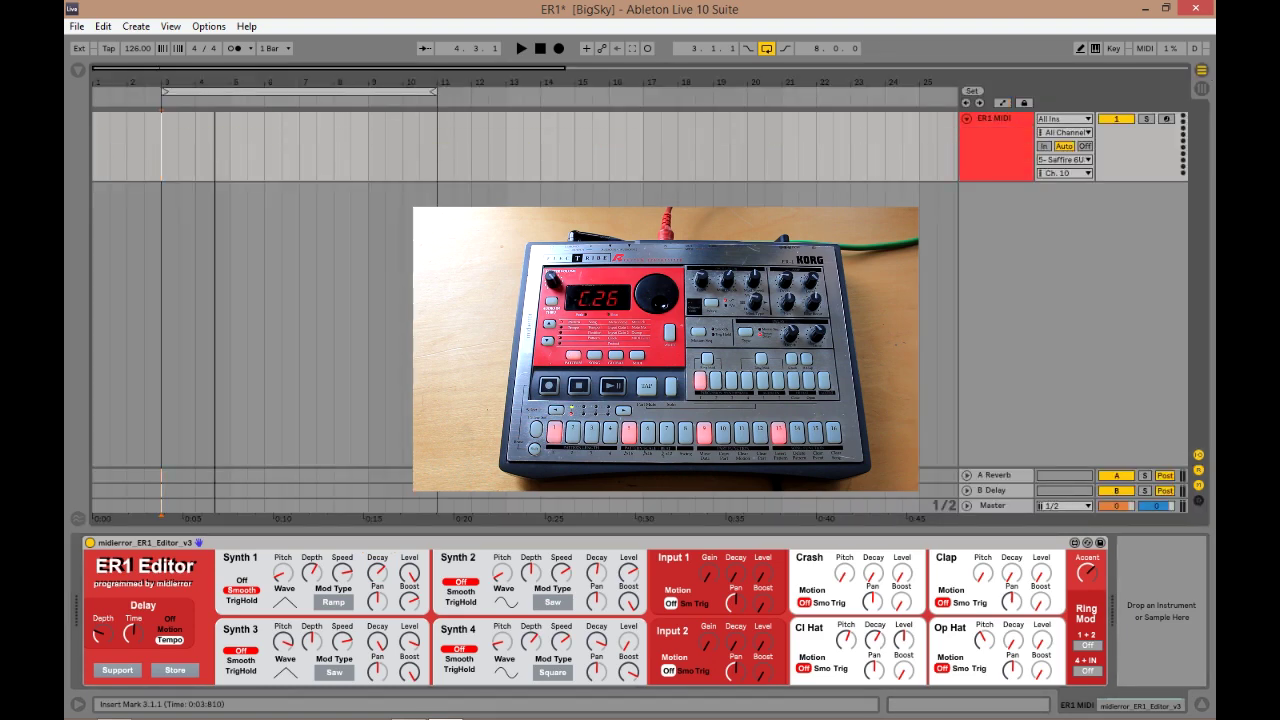
{"action": "key", "text": "a"}
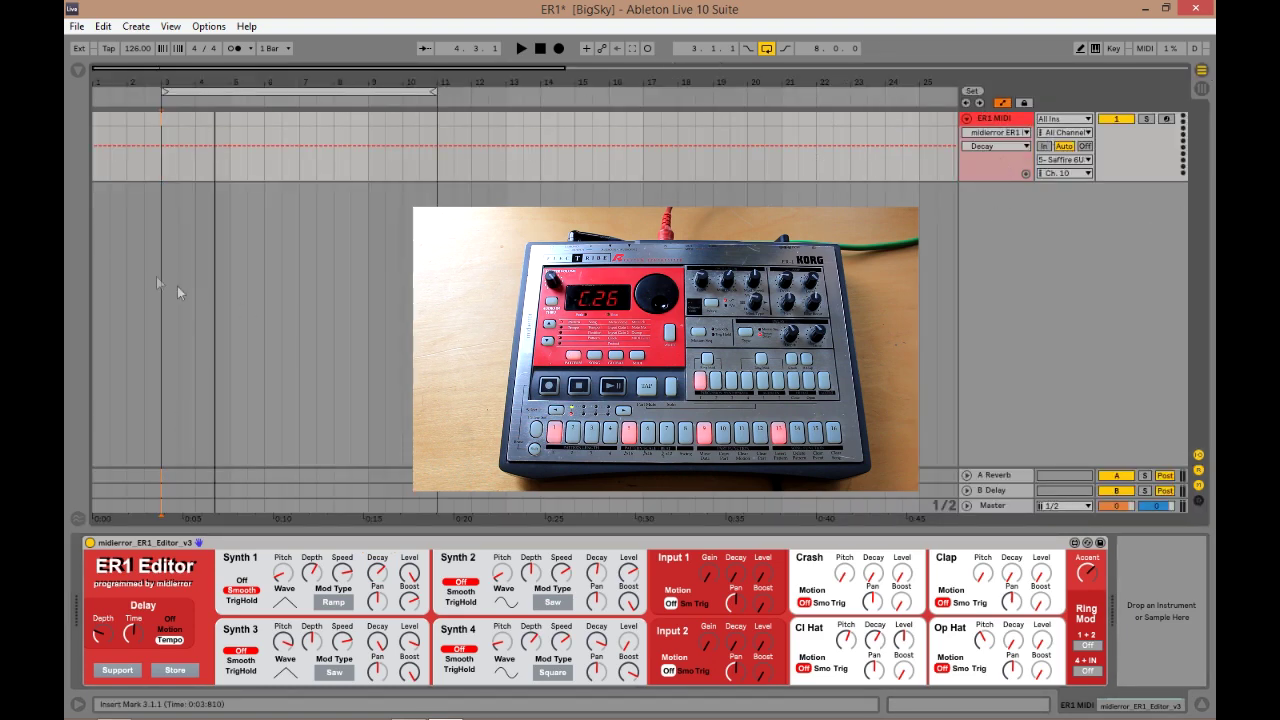
Display Synth 1's pitch automation and adjust Synth 1's pitch and decay by ear, starting playback
{"action": "left_click", "coordinate": [283, 573]}
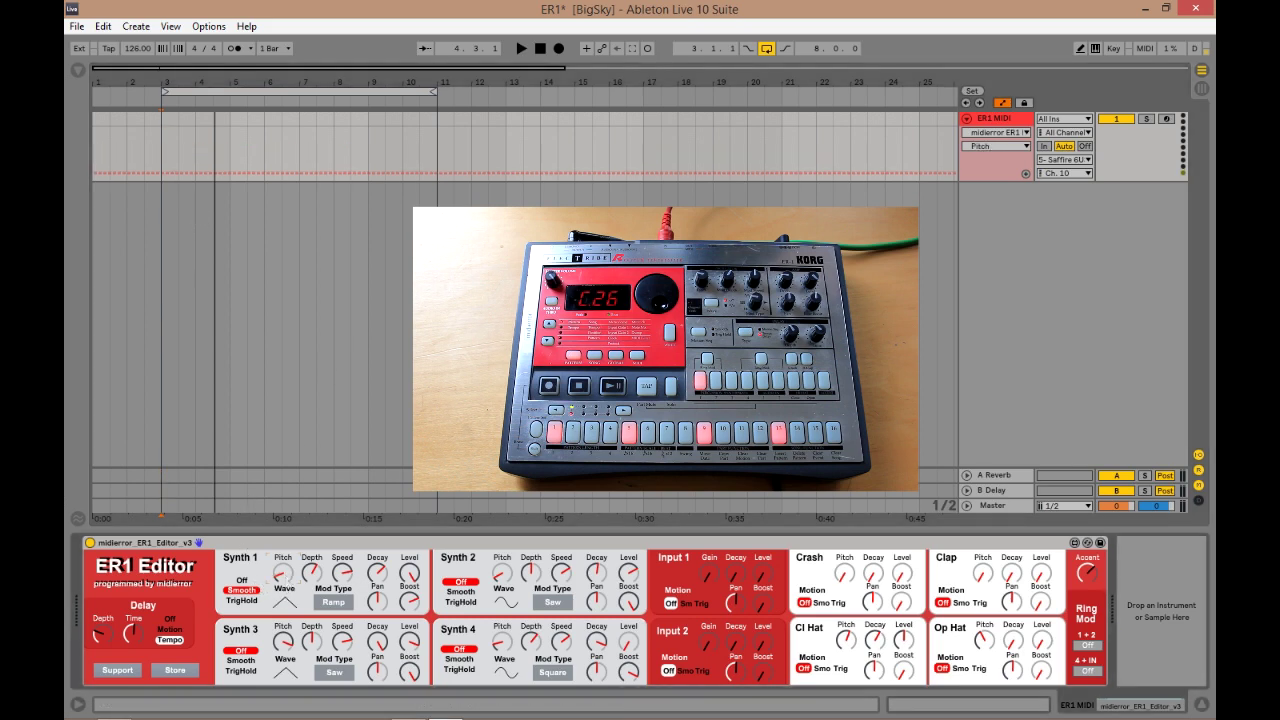
{"action": "left_click_drag", "start_coordinate": [283, 573], "coordinate": [283, 547]}
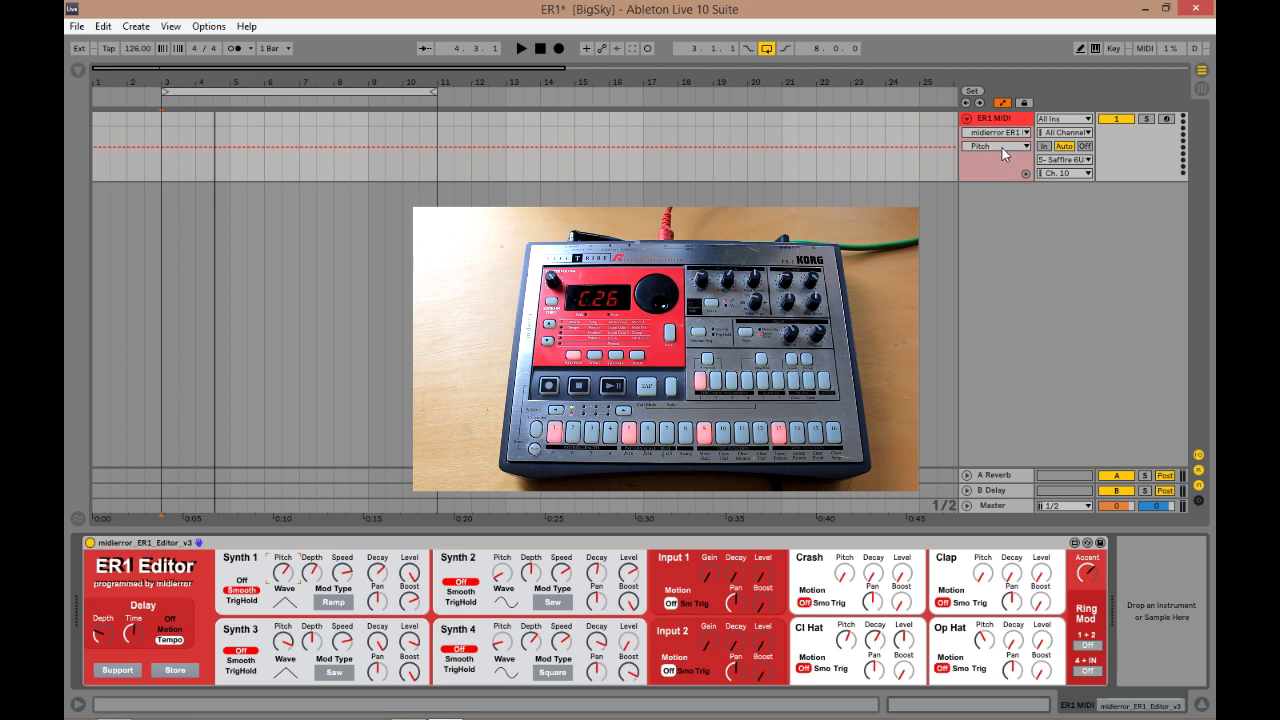
{"action": "left_click", "coordinate": [520, 49]}
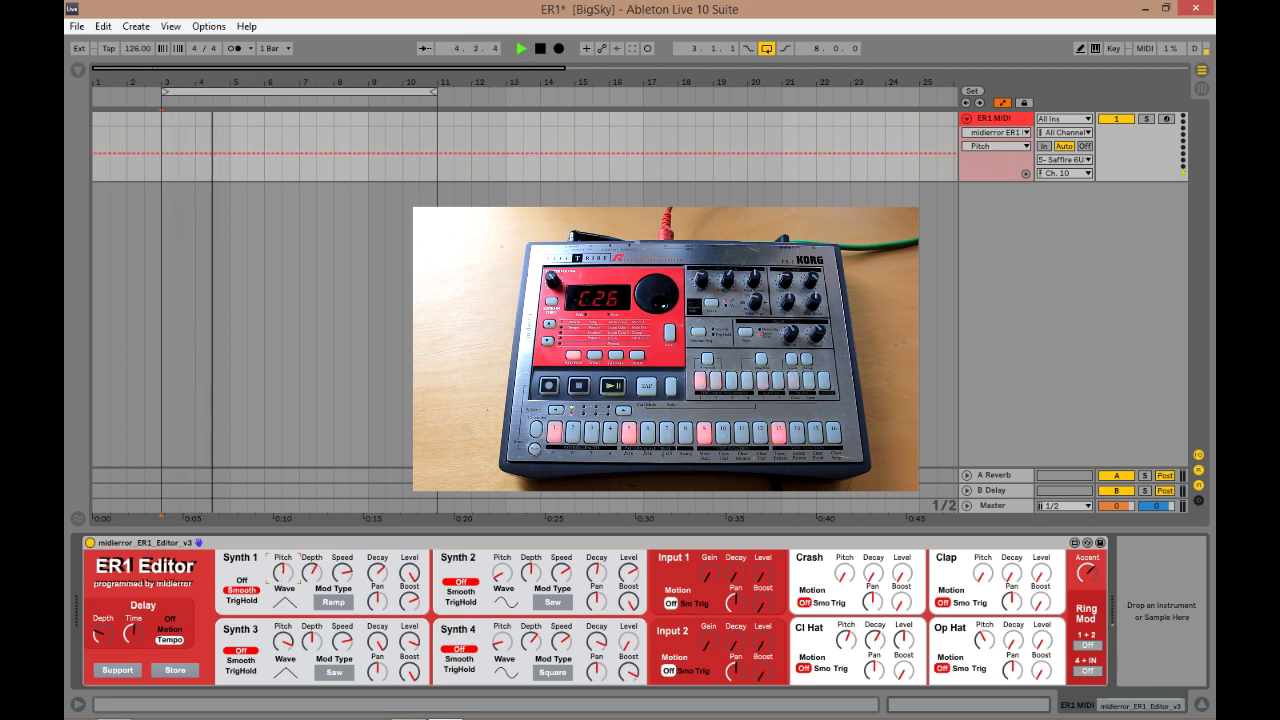
{"action": "left_click_drag", "start_coordinate": [283, 573], "coordinate": [283, 591]}
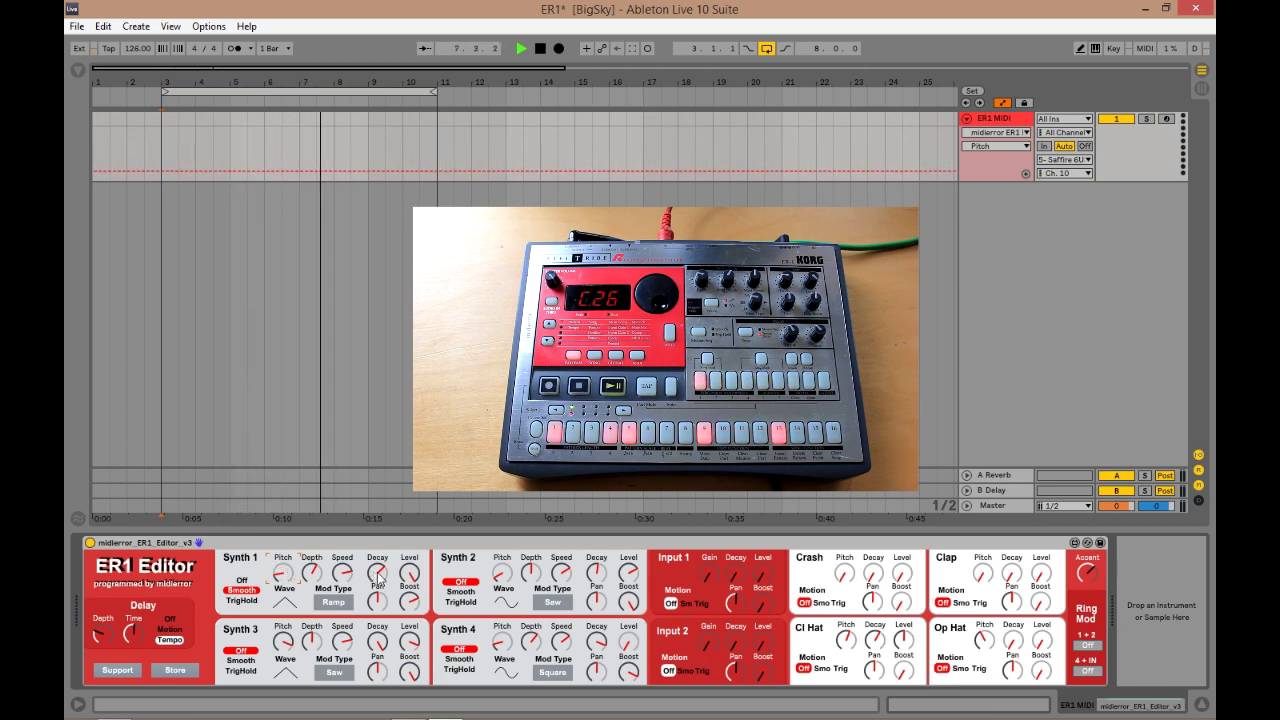
{"action": "left_click_drag", "start_coordinate": [377, 572], "coordinate": [377, 587]}
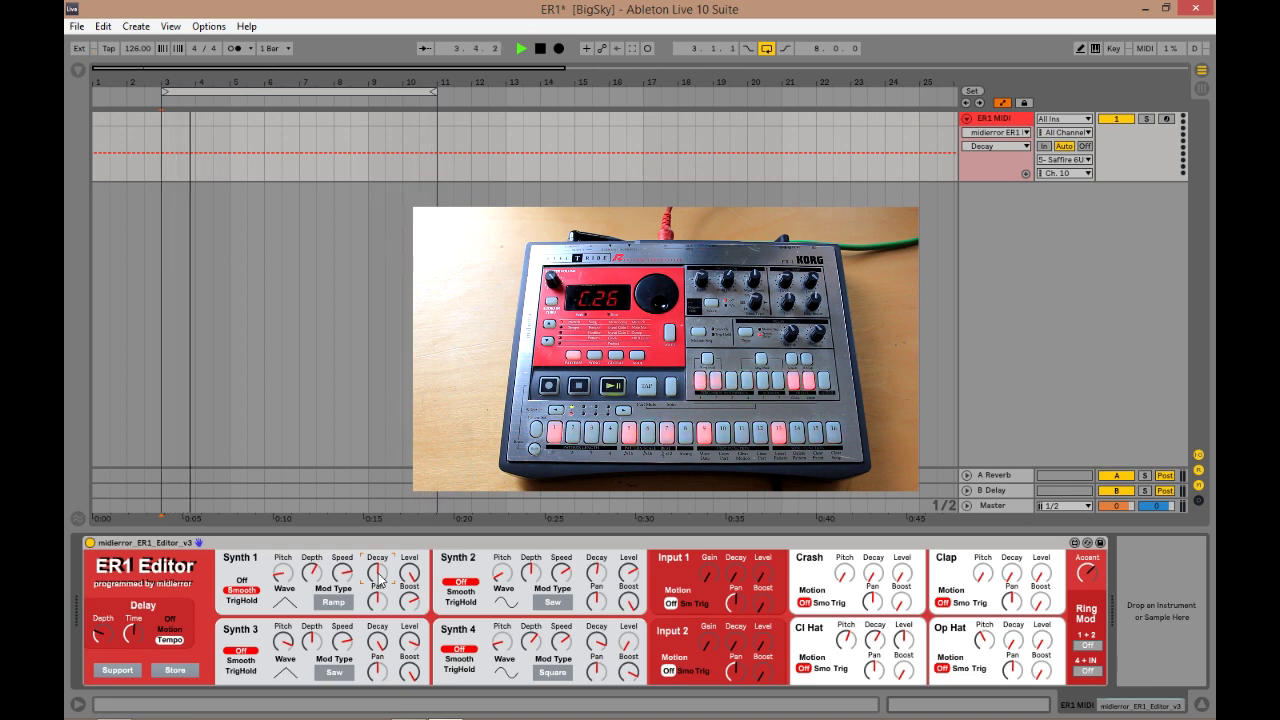
Raise the closed hat's level and draw a gently rising and falling pitch automation for it from bar 3 to bar 11
{"action": "left_click", "coordinate": [846, 641]}
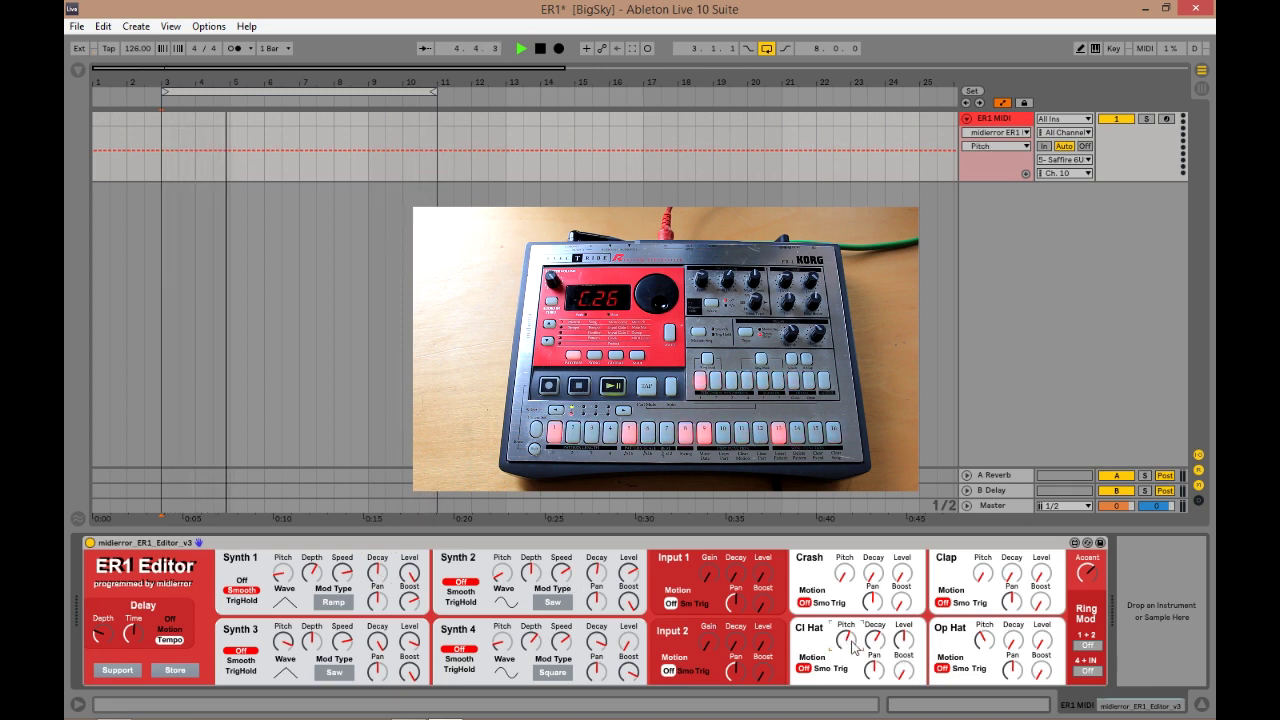
{"action": "left_click_drag", "start_coordinate": [908, 642], "coordinate": [908, 610]}
{"action": "left_click", "coordinate": [846, 639]}
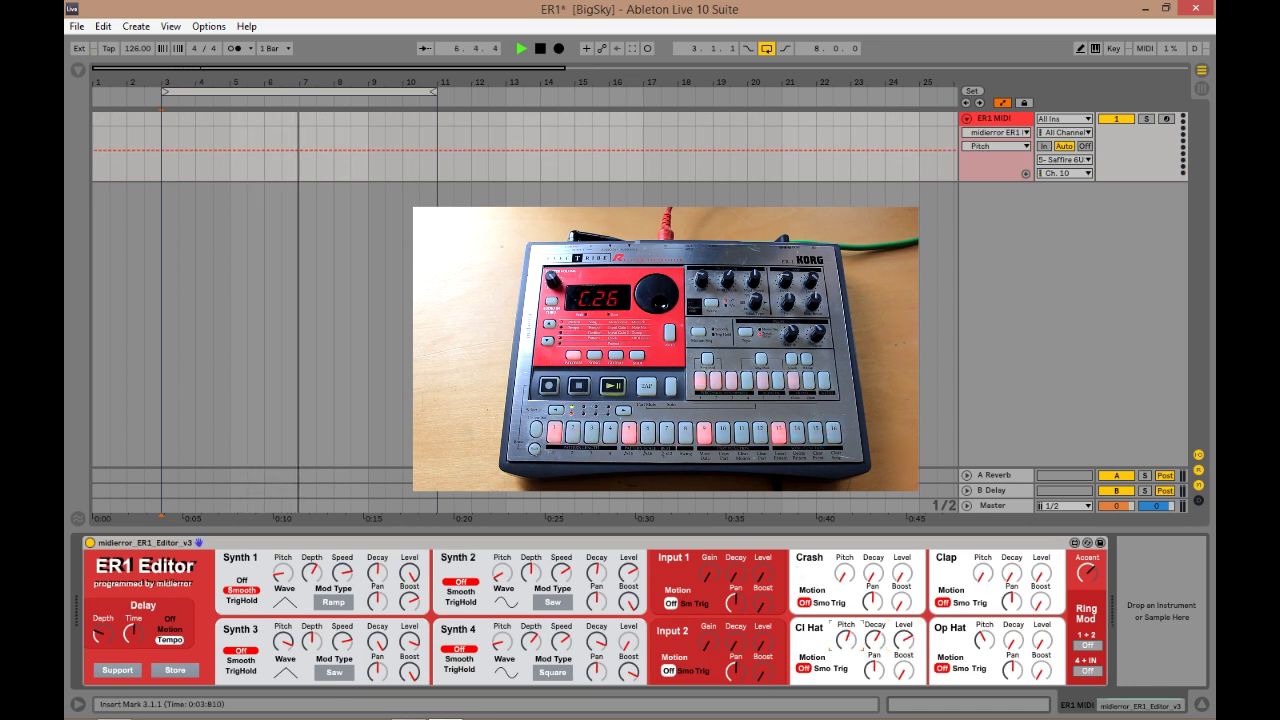
{"action": "left_click_drag", "start_coordinate": [161, 150], "coordinate": [437, 149]}
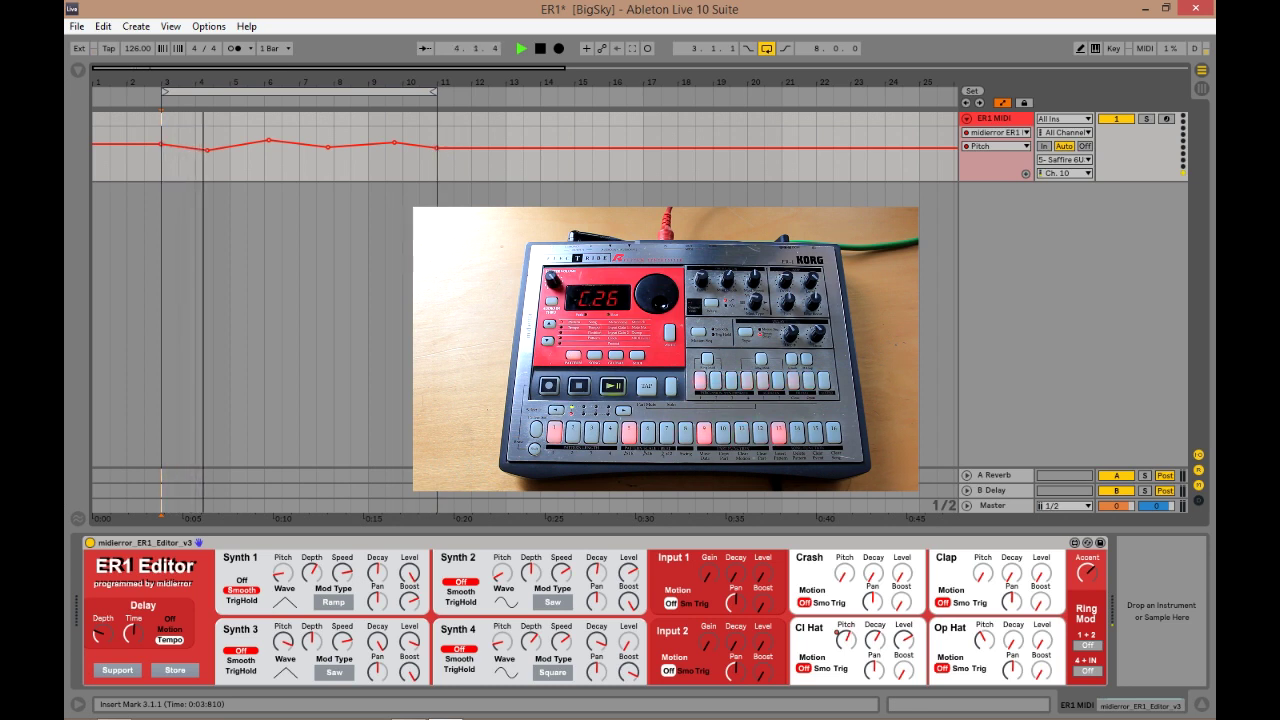
Display the open hat's pitch automation and shape it with a point at bar 3, a peak after bar 4 and a dip before bar 6
{"action": "left_click", "coordinate": [874, 645]}
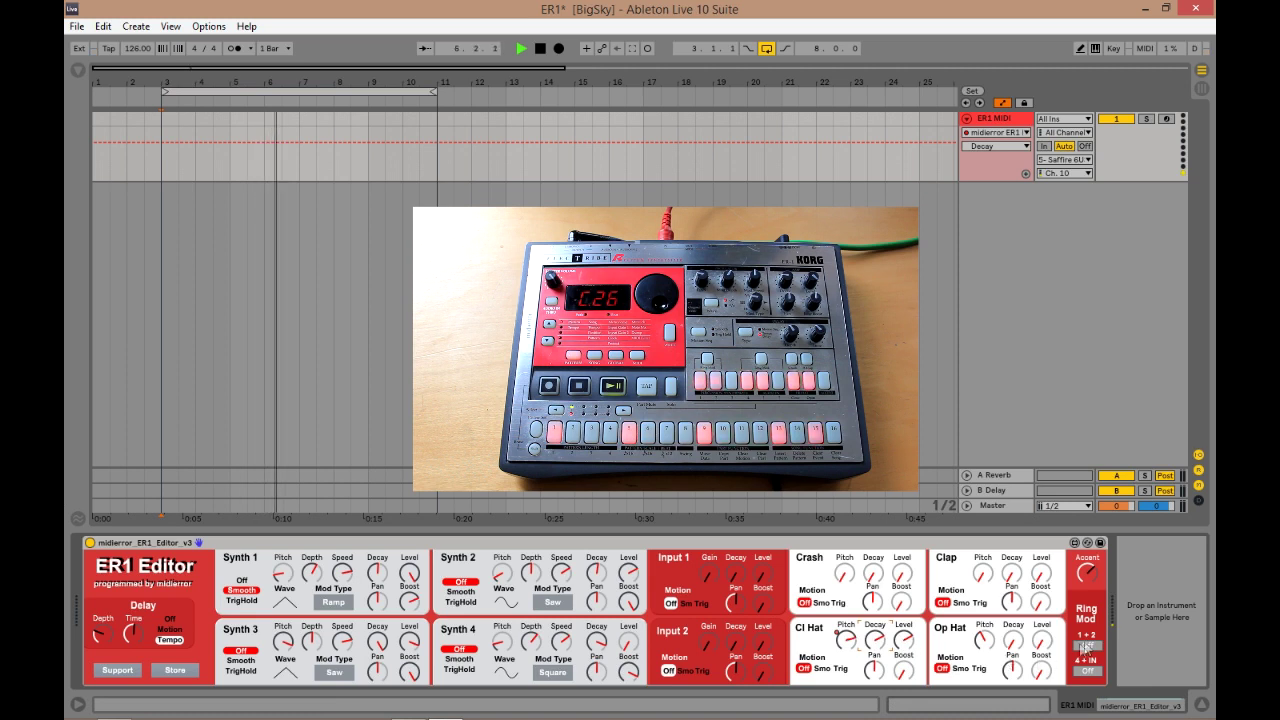
{"action": "left_click", "coordinate": [986, 641]}
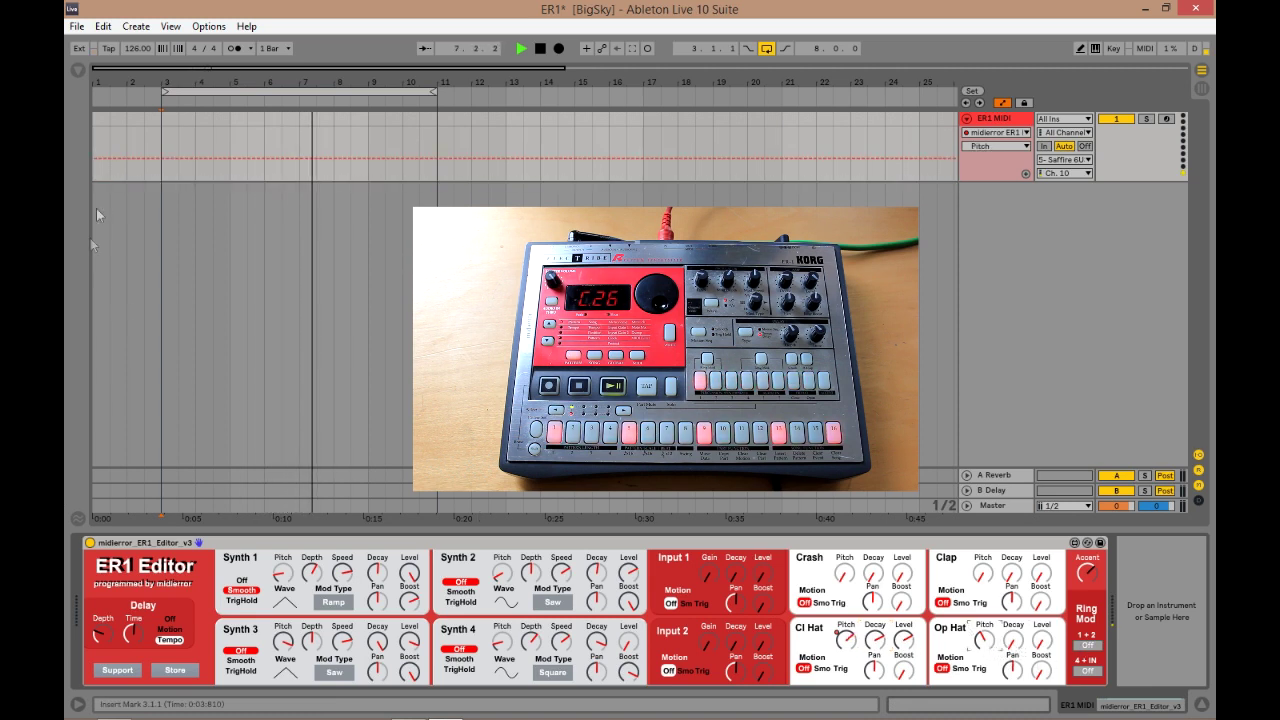
{"action": "left_click", "coordinate": [161, 164]}
{"action": "left_click", "coordinate": [205, 157]}
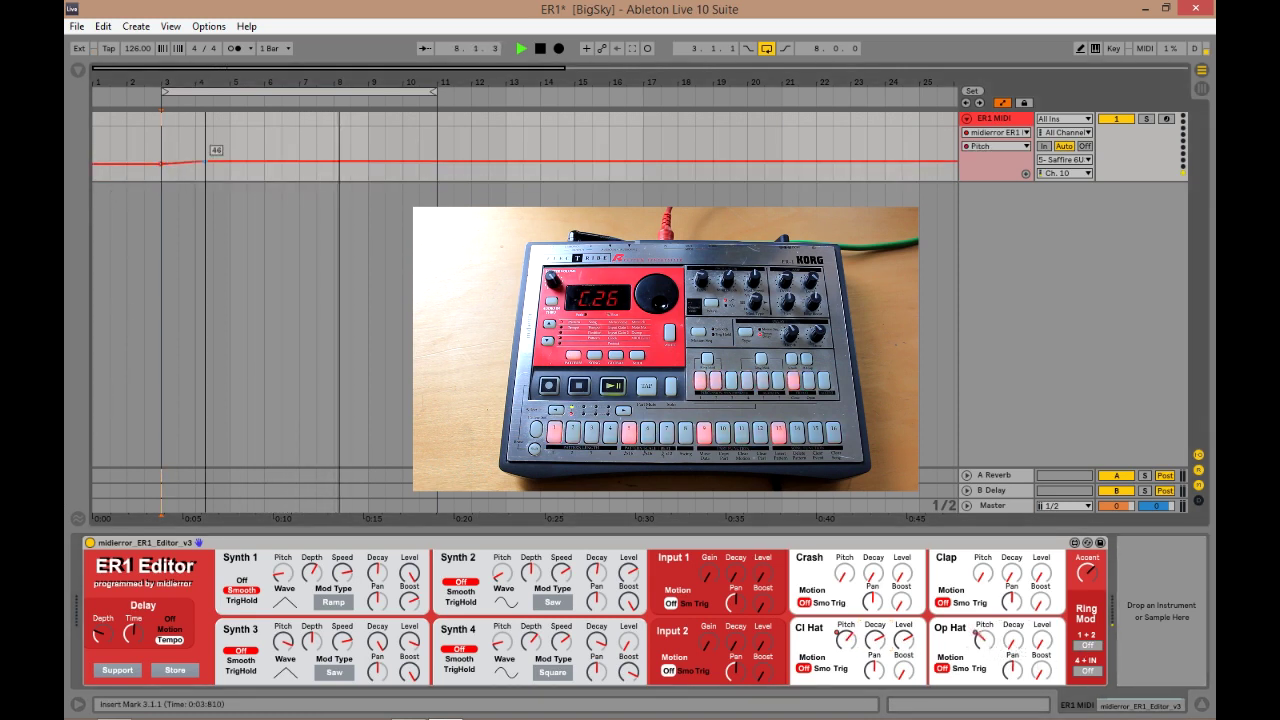
{"action": "left_click", "coordinate": [247, 159]}
{"action": "left_click_drag", "start_coordinate": [161, 164], "coordinate": [161, 161]}
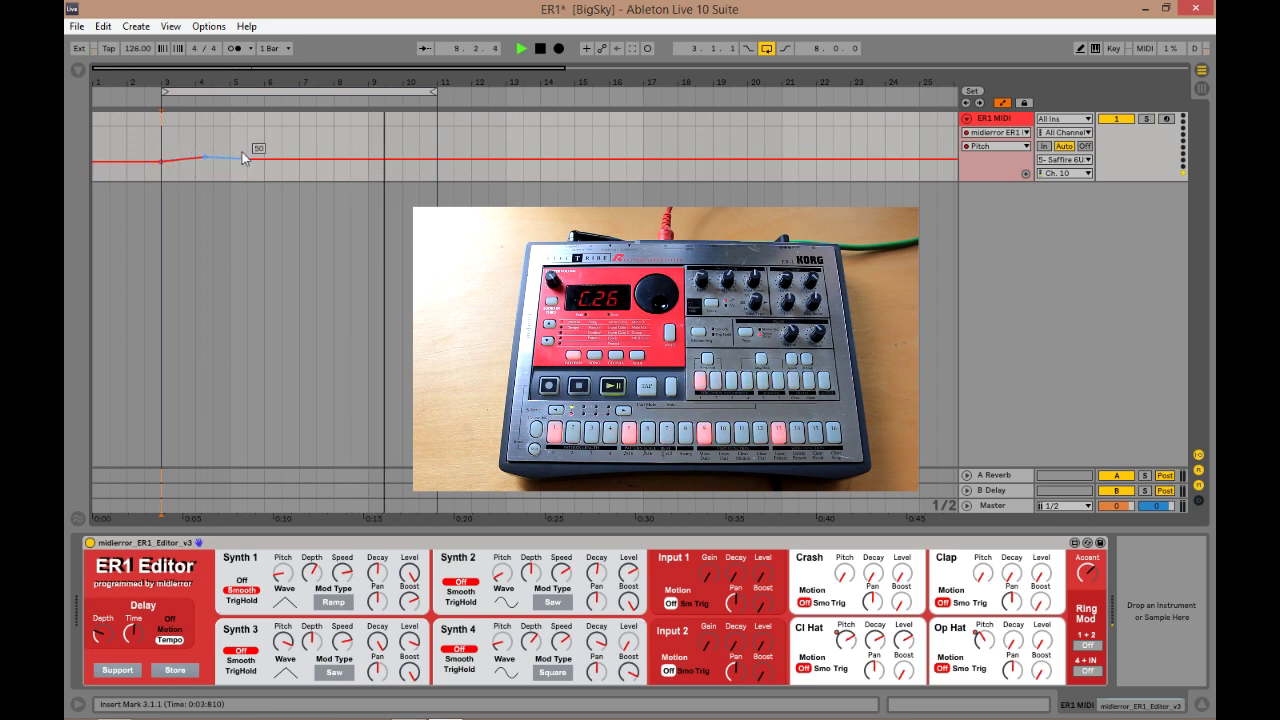
{"action": "left_click_drag", "start_coordinate": [247, 159], "coordinate": [204, 147]}
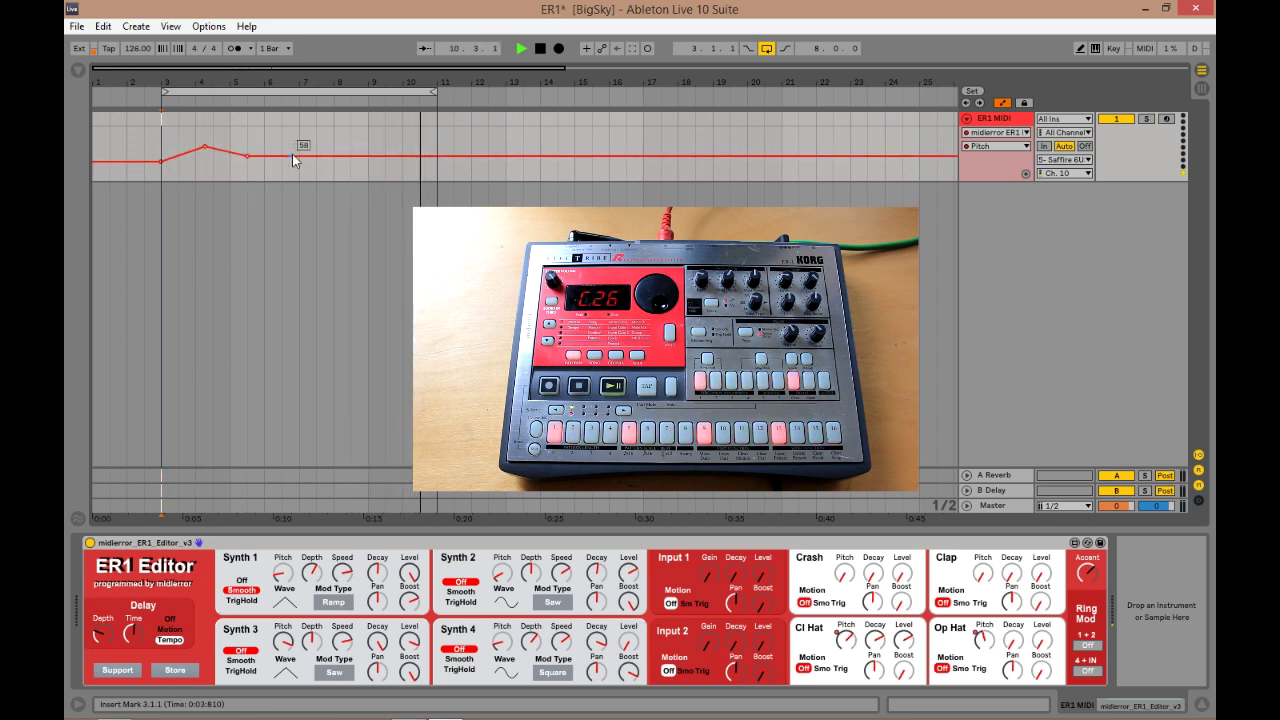
Extend the open hat's pitch automation with slightly rising and falling points from bar 7 to bar 11, ending at about 60
{"action": "left_click", "coordinate": [300, 154]}
{"action": "left_click", "coordinate": [350, 155]}
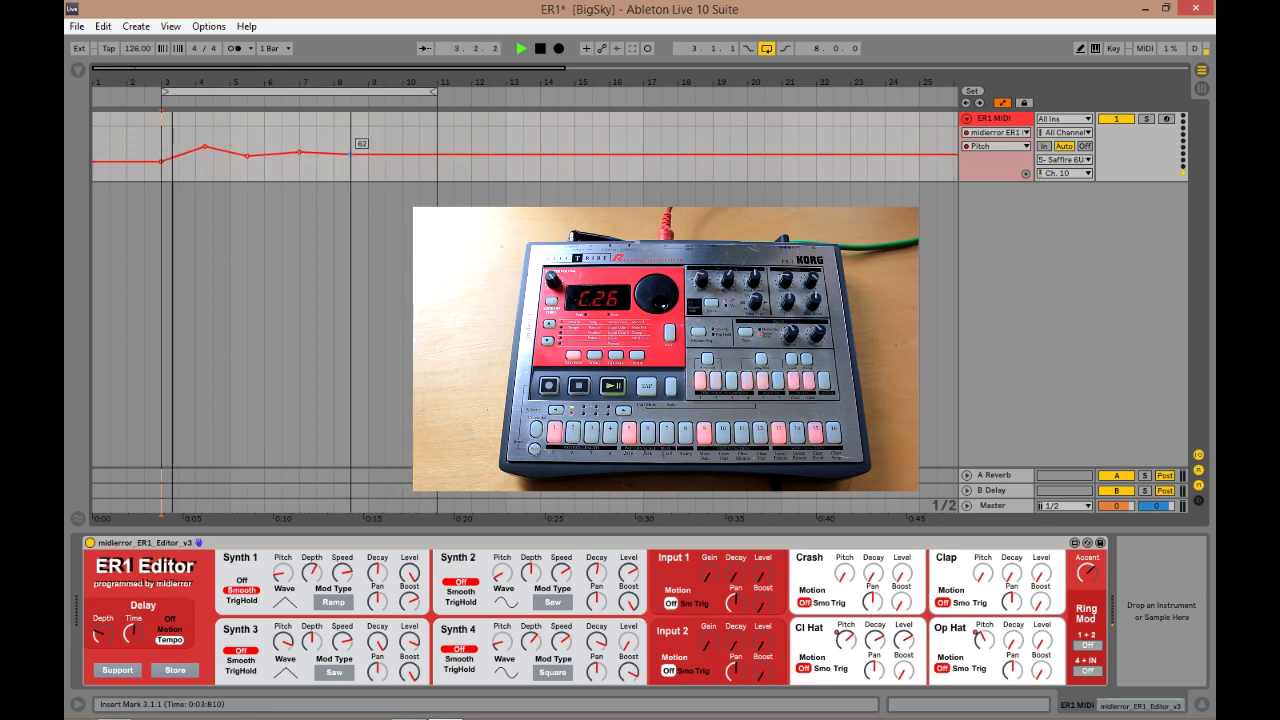
{"action": "left_click", "coordinate": [402, 150]}
{"action": "left_click", "coordinate": [436, 150]}
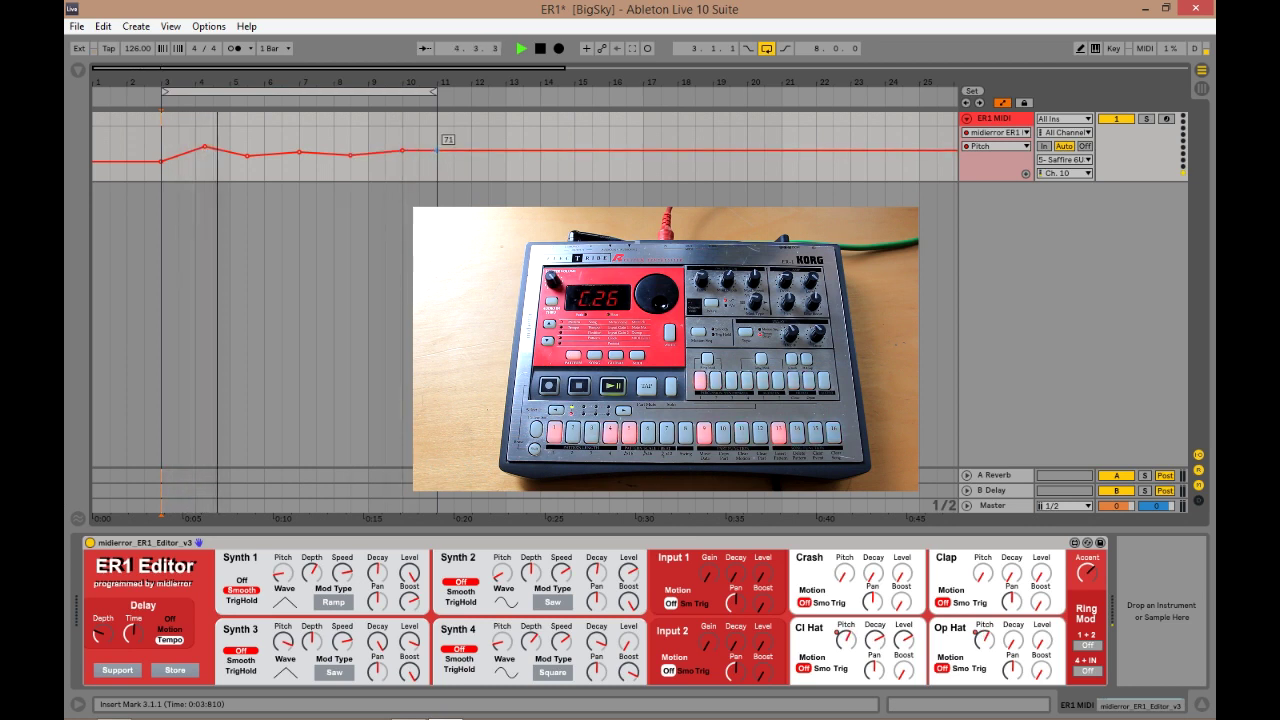
{"action": "left_click_drag", "start_coordinate": [436, 150], "coordinate": [434, 158]}
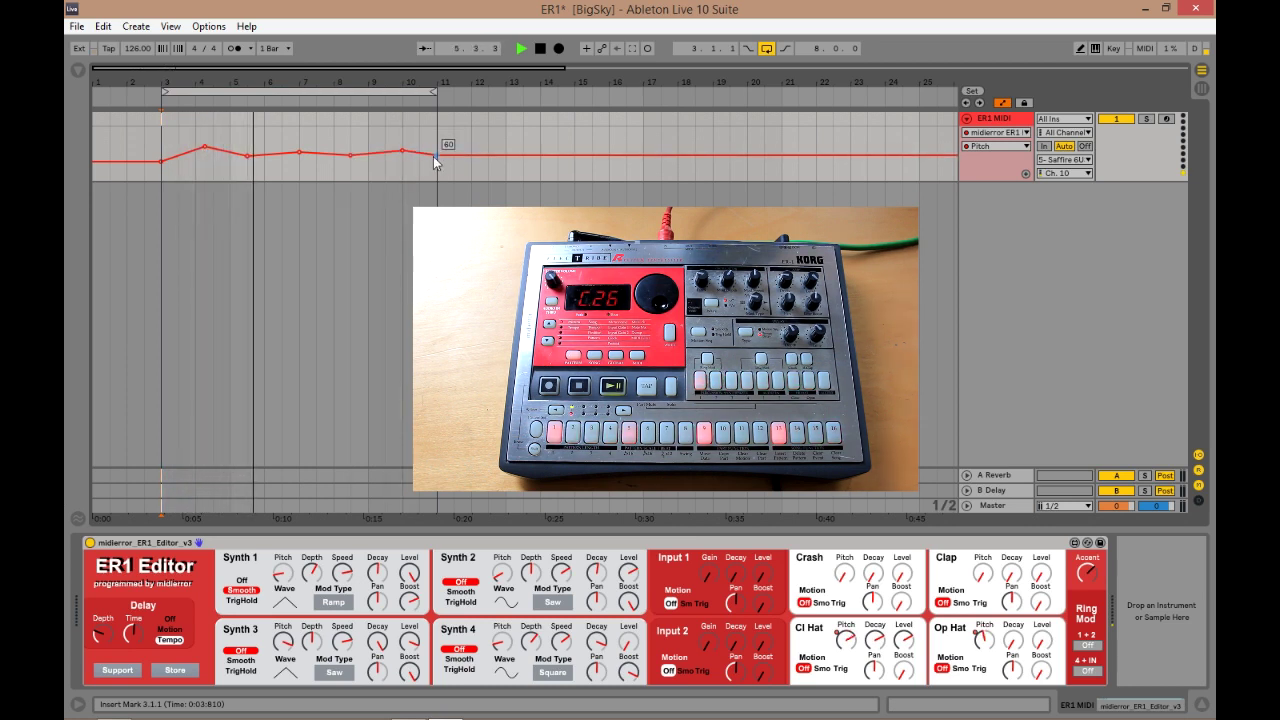
Bring up the delay depth automation and sweep the delay depth up, then back to about its middle
{"action": "left_click", "coordinate": [1011, 644]}
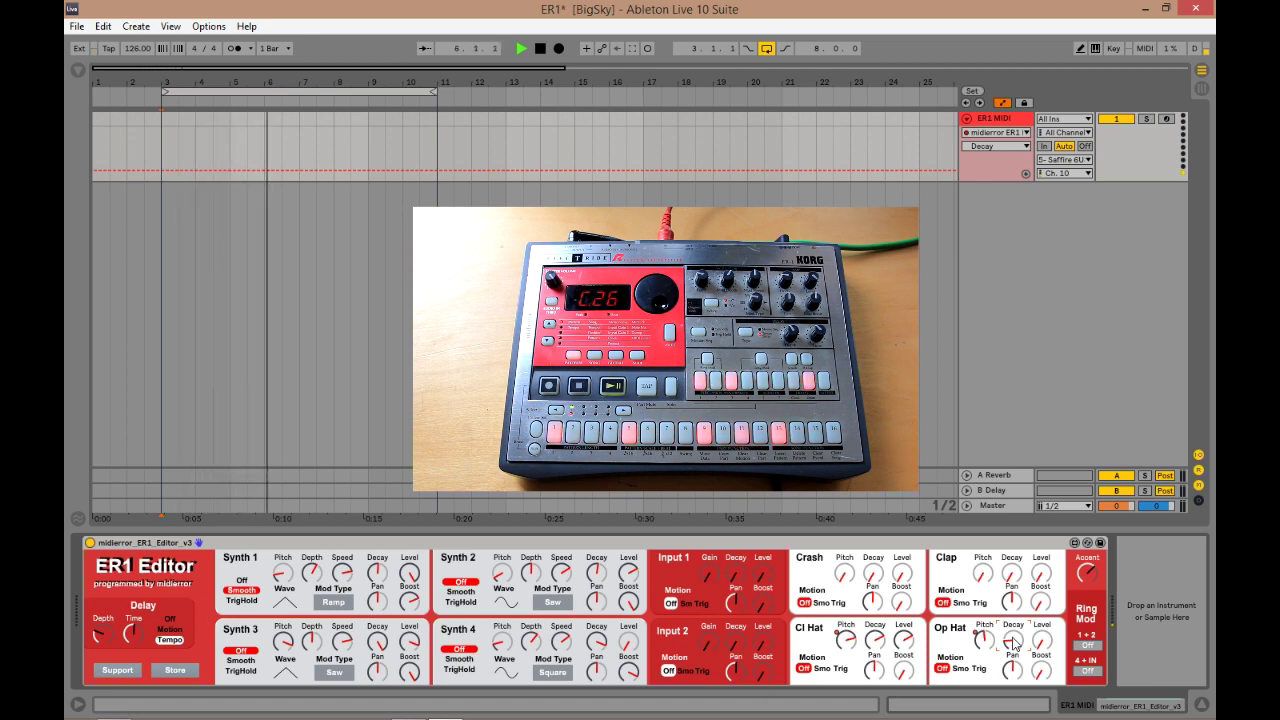
{"action": "left_click", "coordinate": [97, 636]}
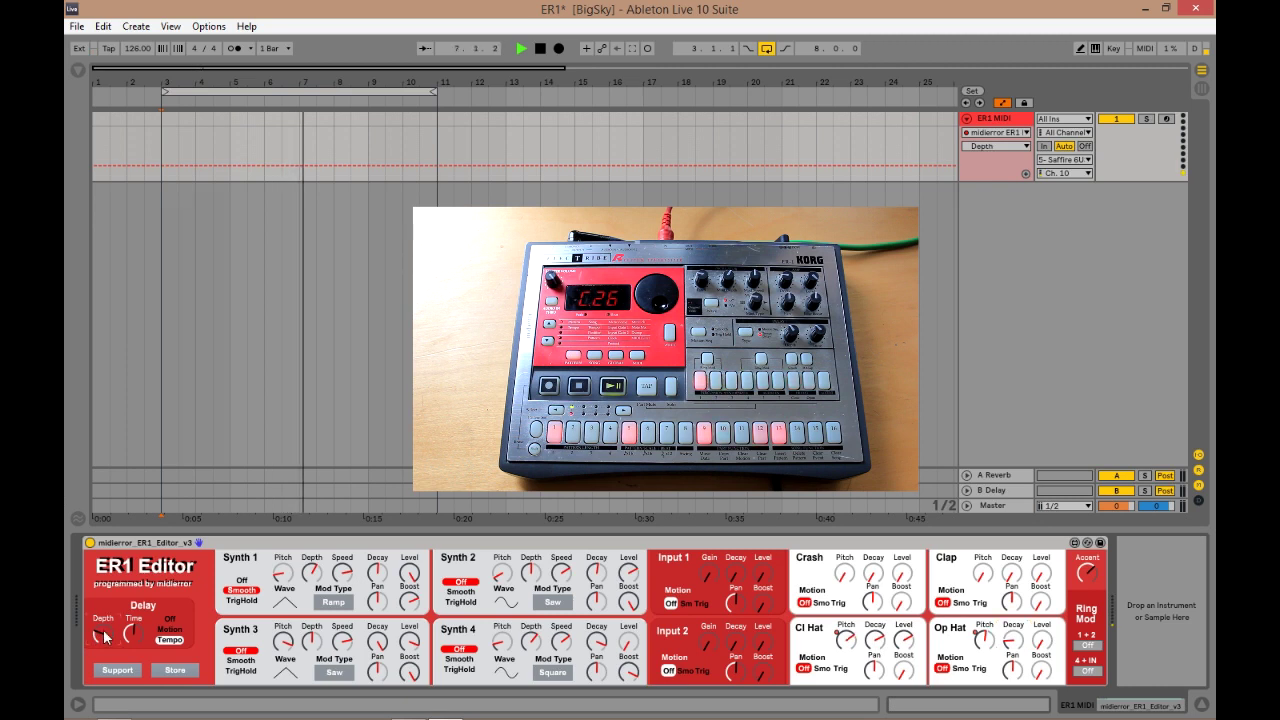
{"action": "left_click_drag", "start_coordinate": [104, 636], "coordinate": [104, 574]}
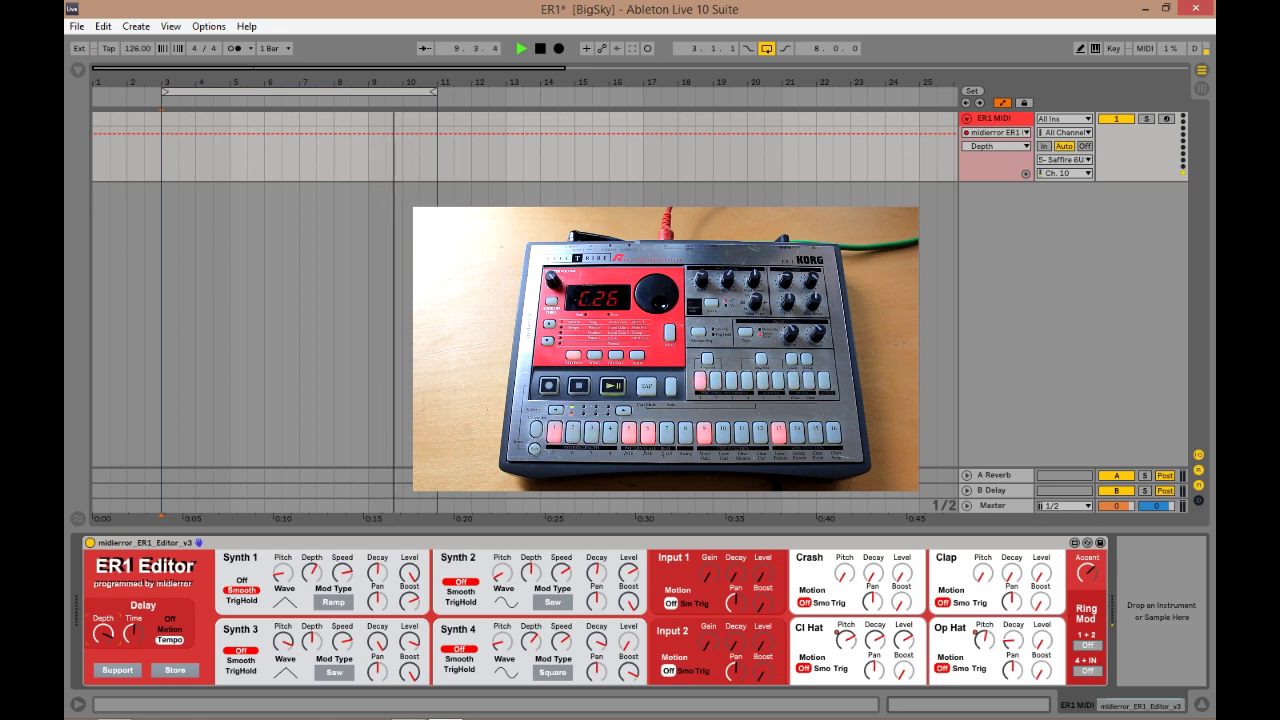
{"action": "left_click_drag", "start_coordinate": [104, 633], "coordinate": [104, 654]}
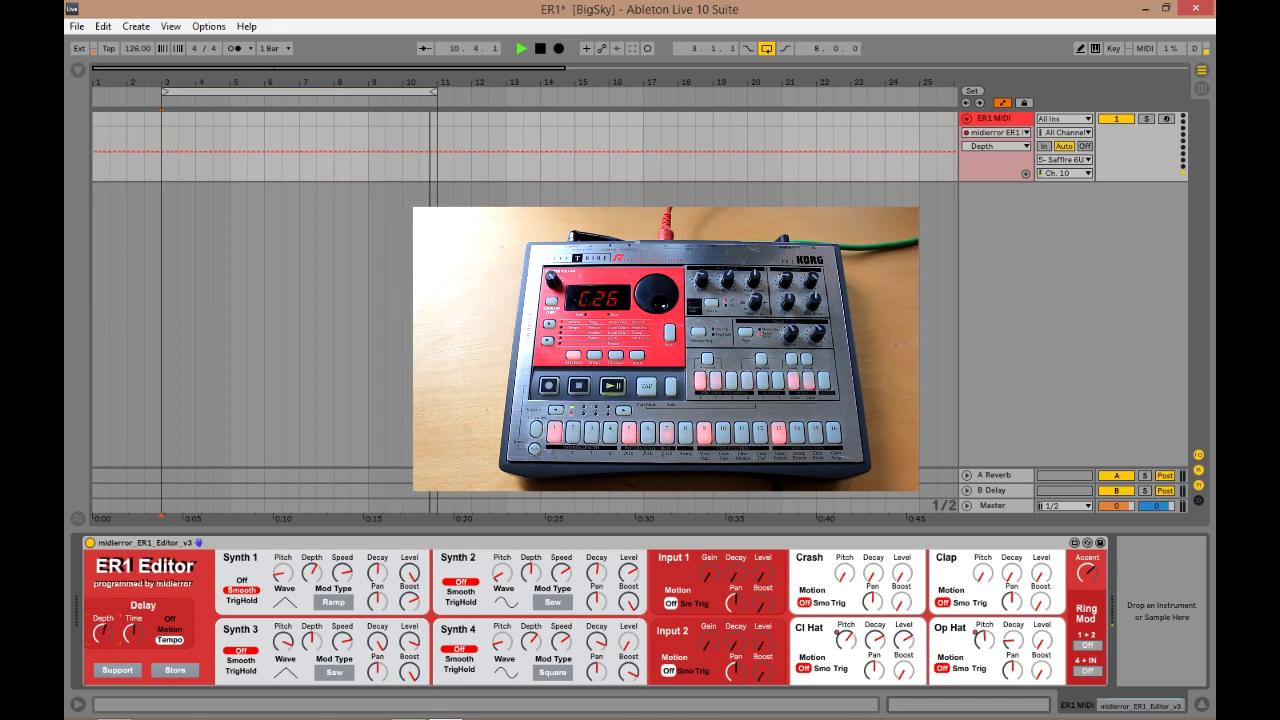
Draw delay depth automation that stays level from bar 3 to bar 8, climbs to a peak after bar 10 and drops at bar 11
{"action": "left_click", "coordinate": [163, 161]}
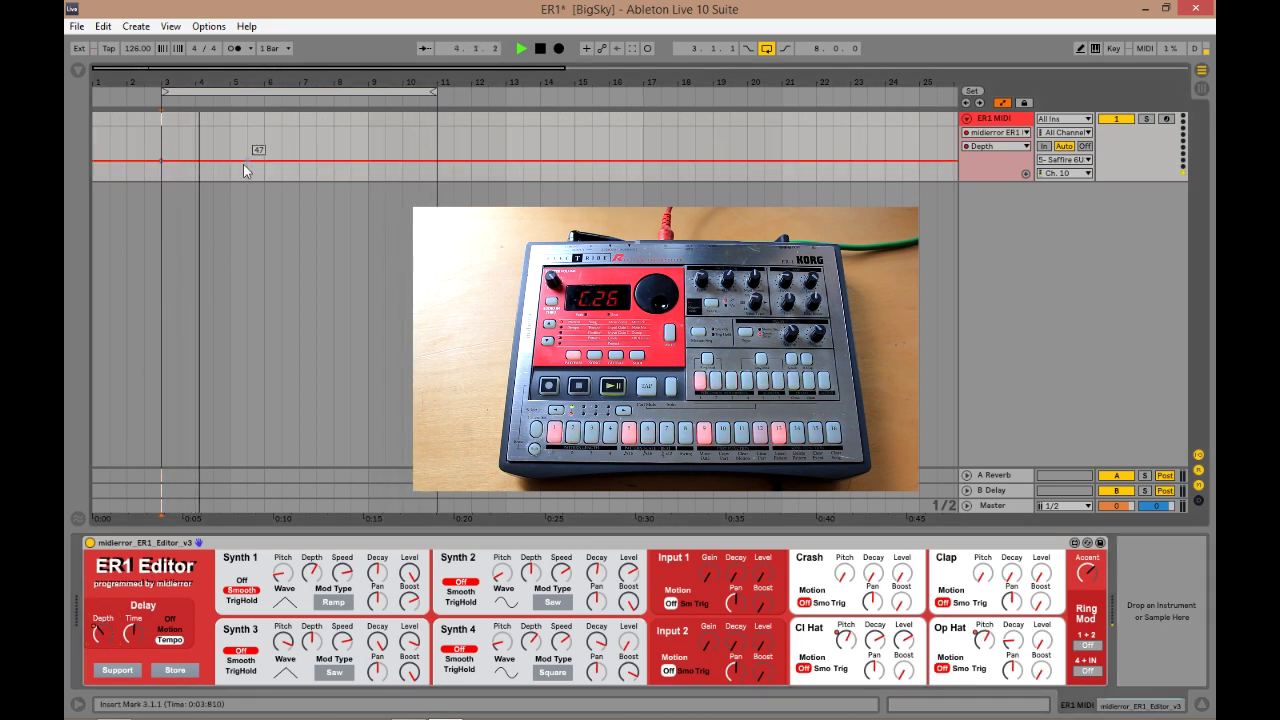
{"action": "left_click", "coordinate": [334, 160]}
{"action": "mouse_move", "coordinate": [428, 160]}
{"action": "left_mouse_down"}
{"action": "mouse_move", "coordinate": [431, 131]}
{"action": "mouse_move", "coordinate": [437, 148]}
{"action": "mouse_move", "coordinate": [438, 163]}
{"action": "mouse_move", "coordinate": [419, 129]}
{"action": "mouse_move", "coordinate": [434, 161]}
{"action": "left_mouse_up"}
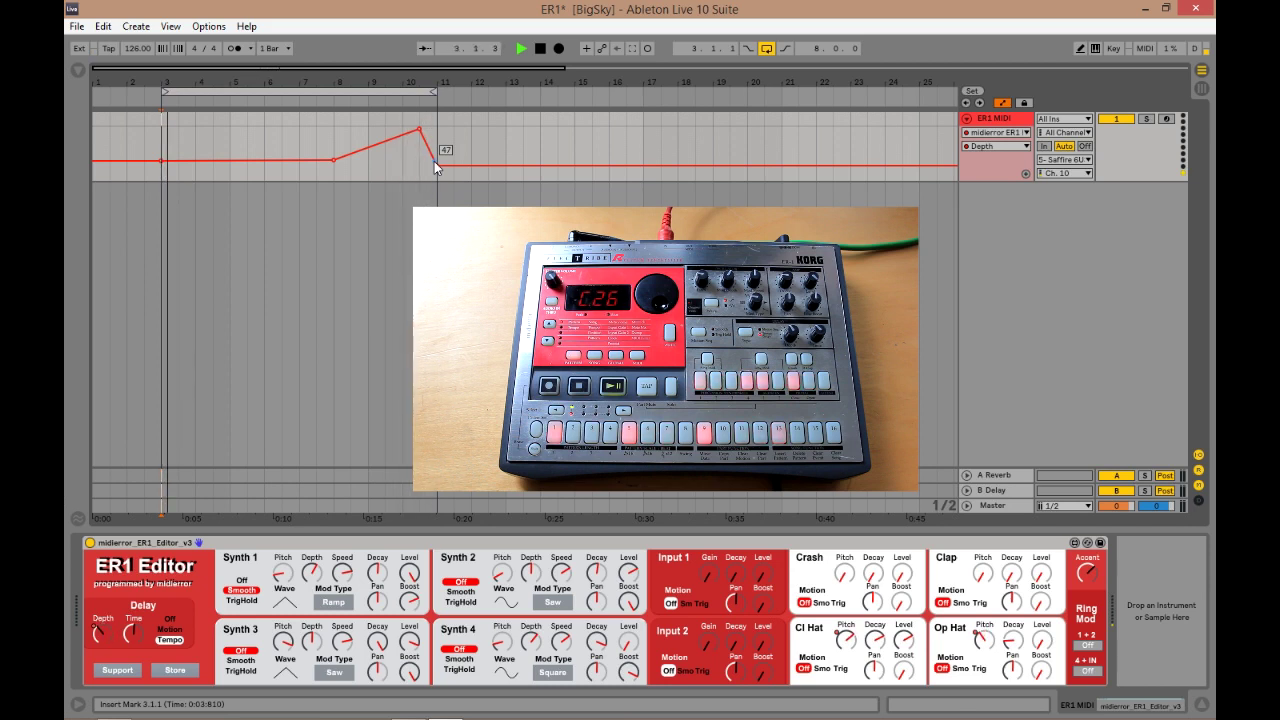
Draw delay time automation that holds at about 65 from bar 3 to bar 10, then ramps down to the minimum at bar 11
{"action": "left_click", "coordinate": [133, 632]}
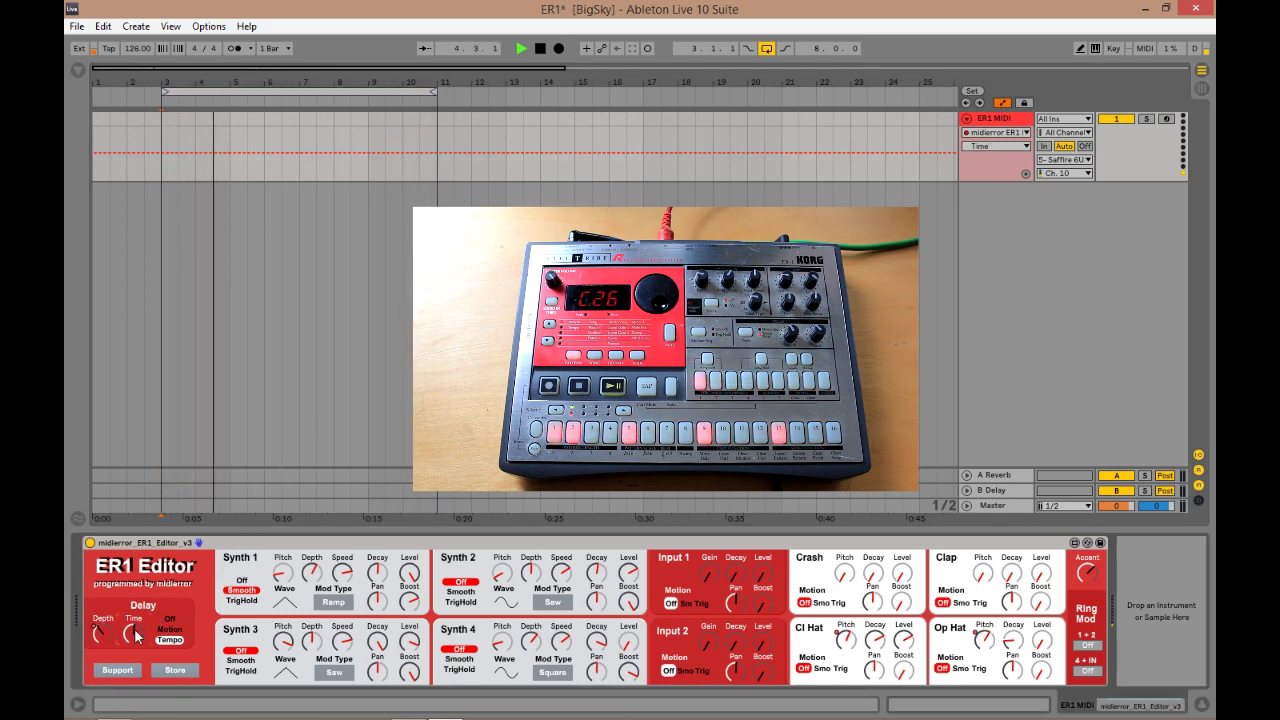
{"action": "left_click", "coordinate": [161, 155]}
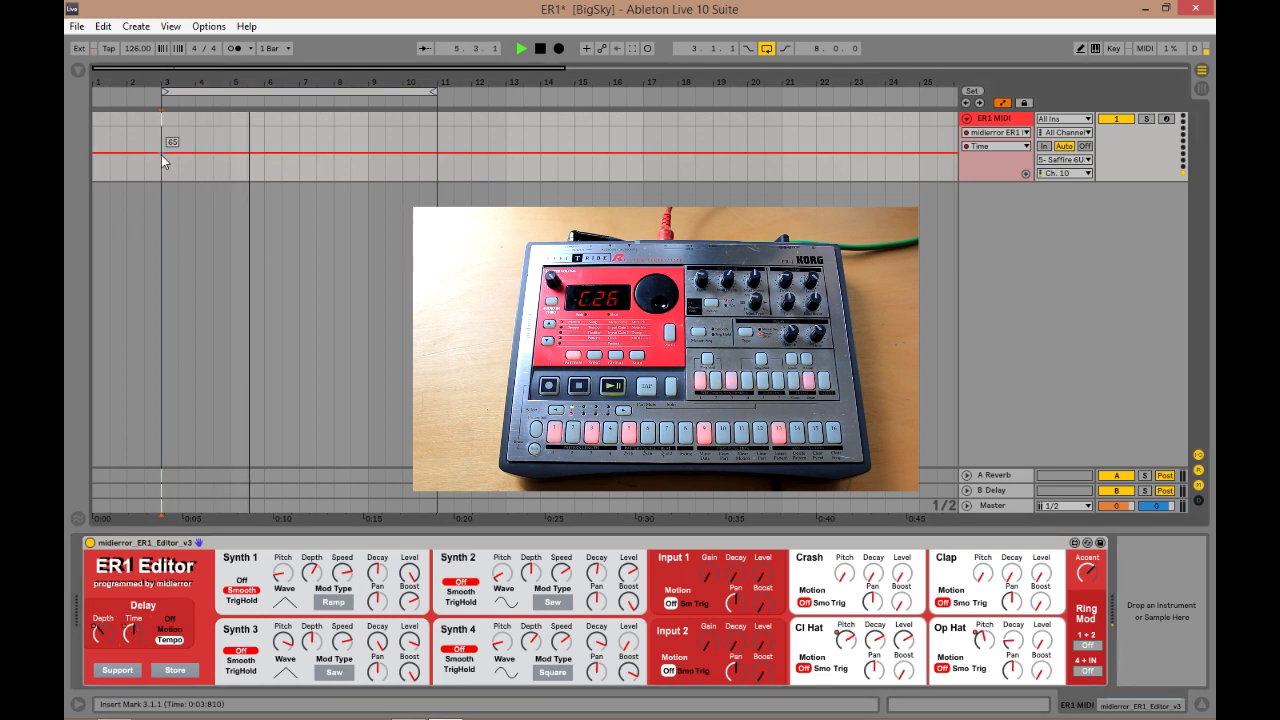
{"action": "left_click", "coordinate": [402, 153]}
{"action": "left_click_drag", "start_coordinate": [442, 154], "coordinate": [437, 180]}
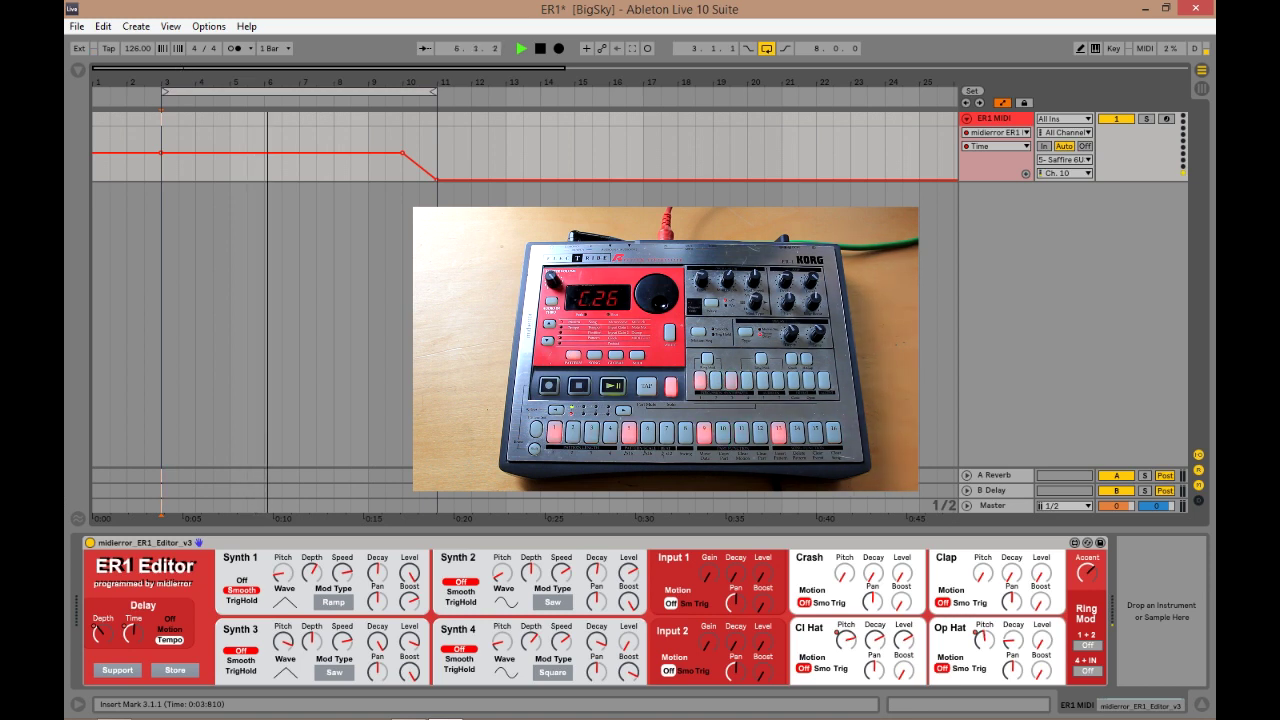
Automate the 1+2 ring mod to be on only from bar 10 to bar 11, and return to the Session View
{"action": "left_click", "coordinate": [1093, 646]}
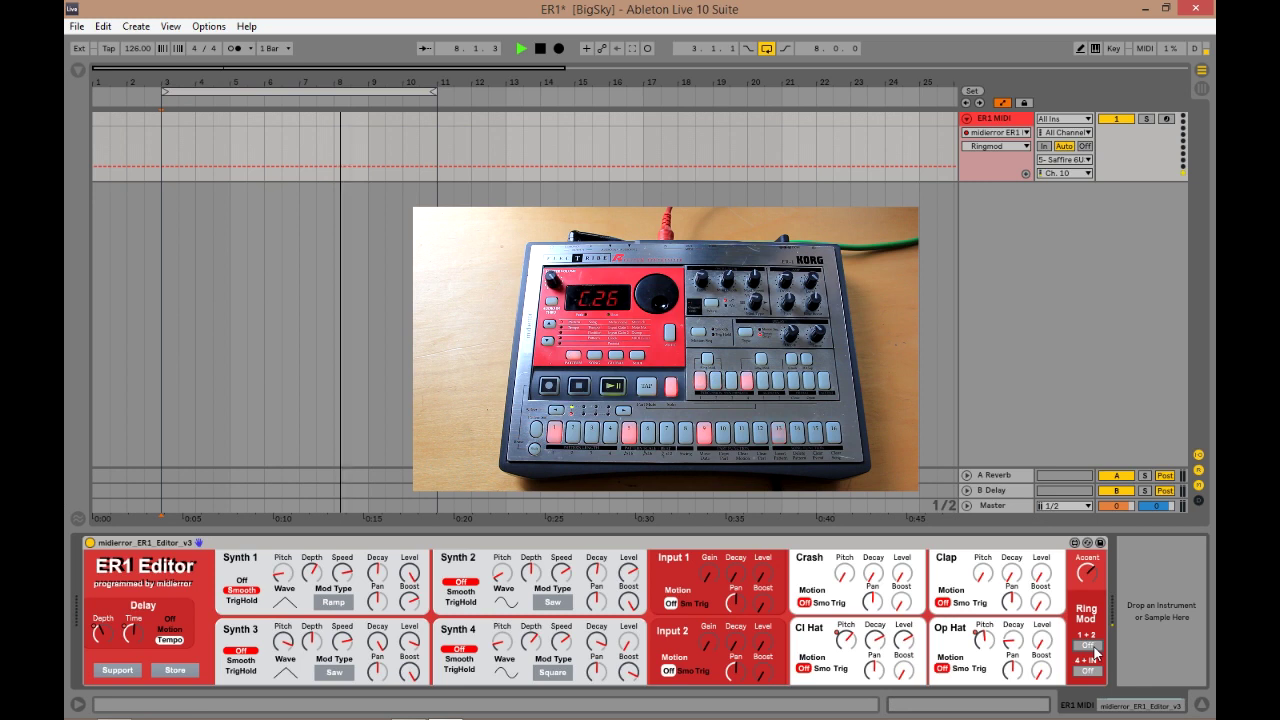
{"action": "left_click", "coordinate": [403, 140]}
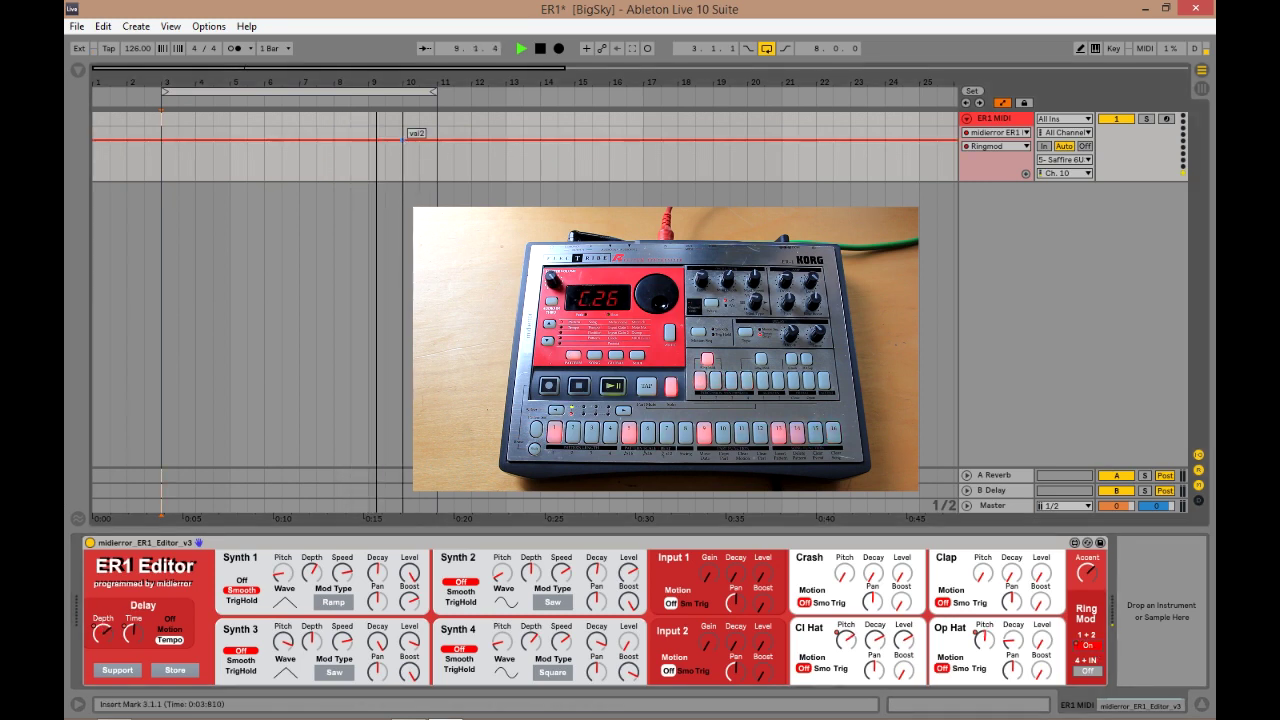
{"action": "left_click_drag", "start_coordinate": [387, 145], "coordinate": [370, 171]}
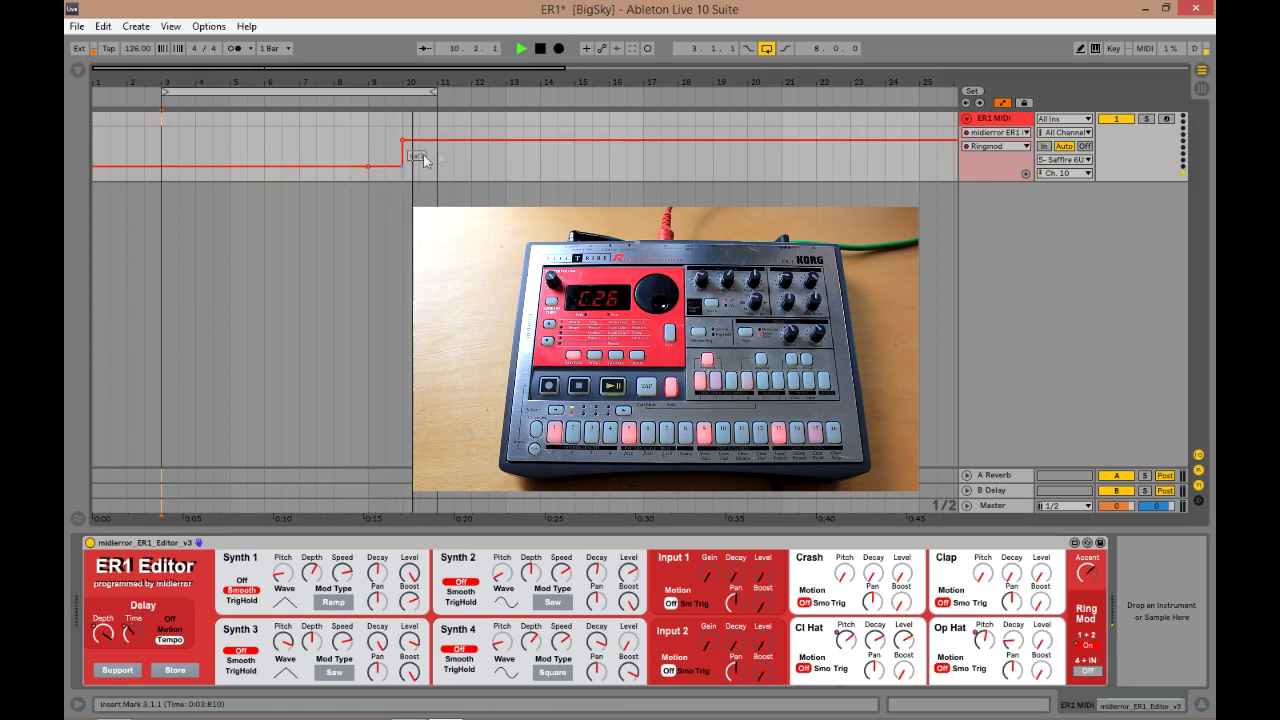
{"action": "left_click_drag", "start_coordinate": [431, 140], "coordinate": [420, 166]}
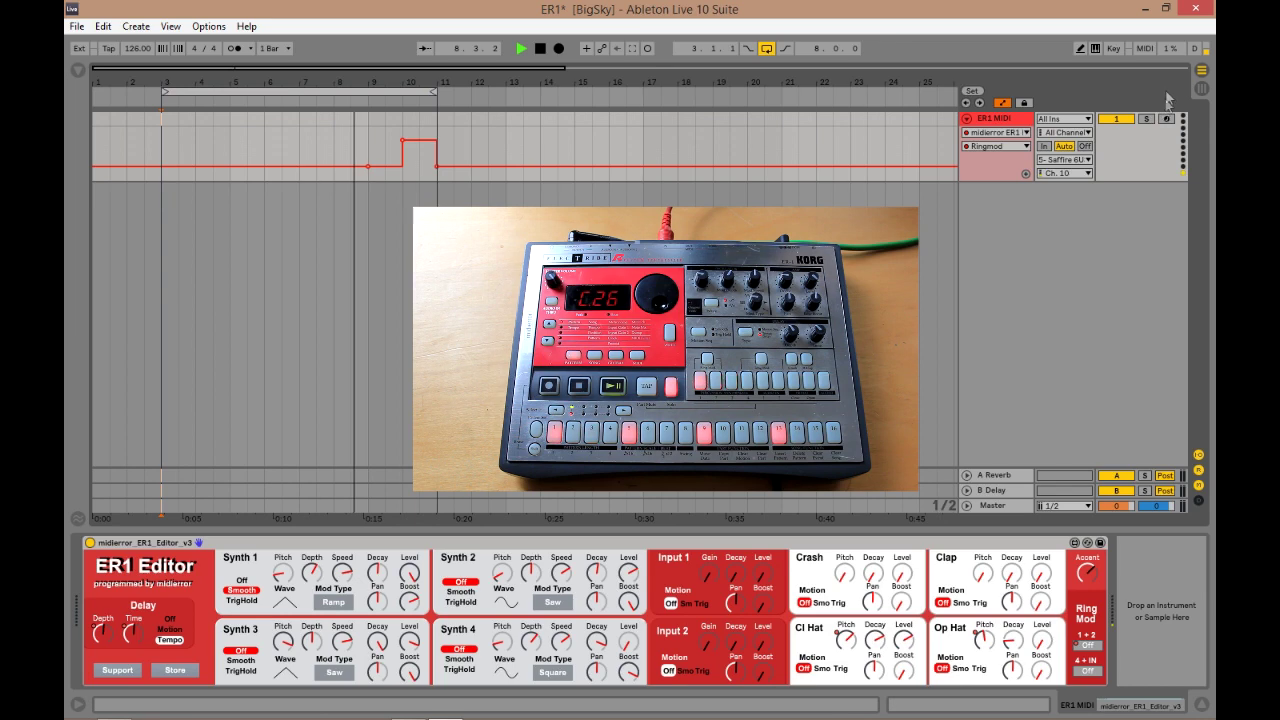
{"action": "left_click", "coordinate": [1201, 88]}
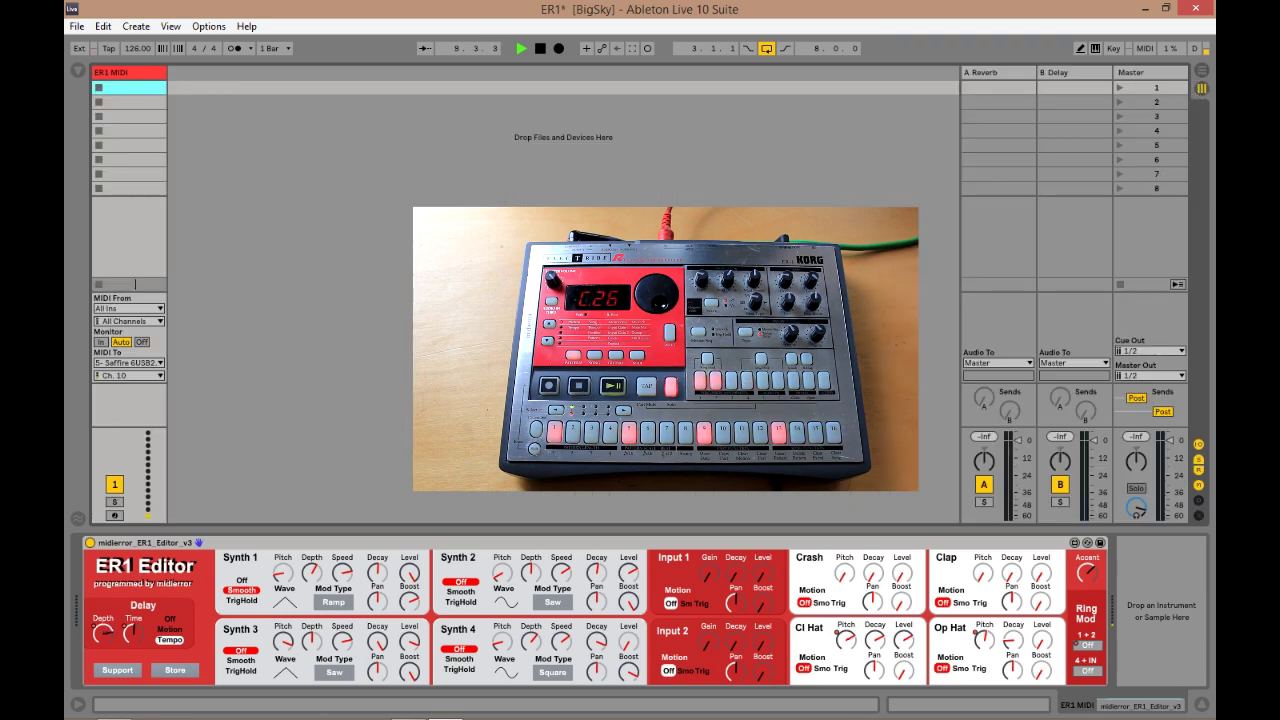